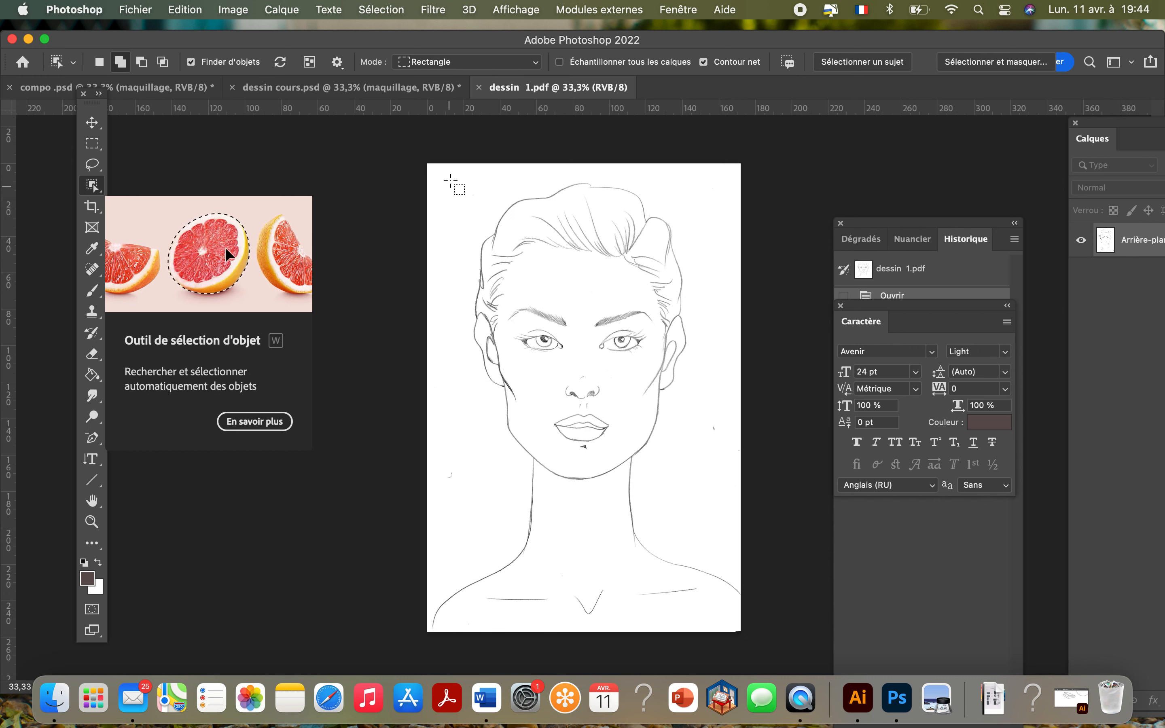
# Select the portrait drawing with the Object Selection tool, copy it onto a new layer and check the cutout without the background.
pyautogui.moveTo(449, 177); pyautogui.dragTo(739, 623)
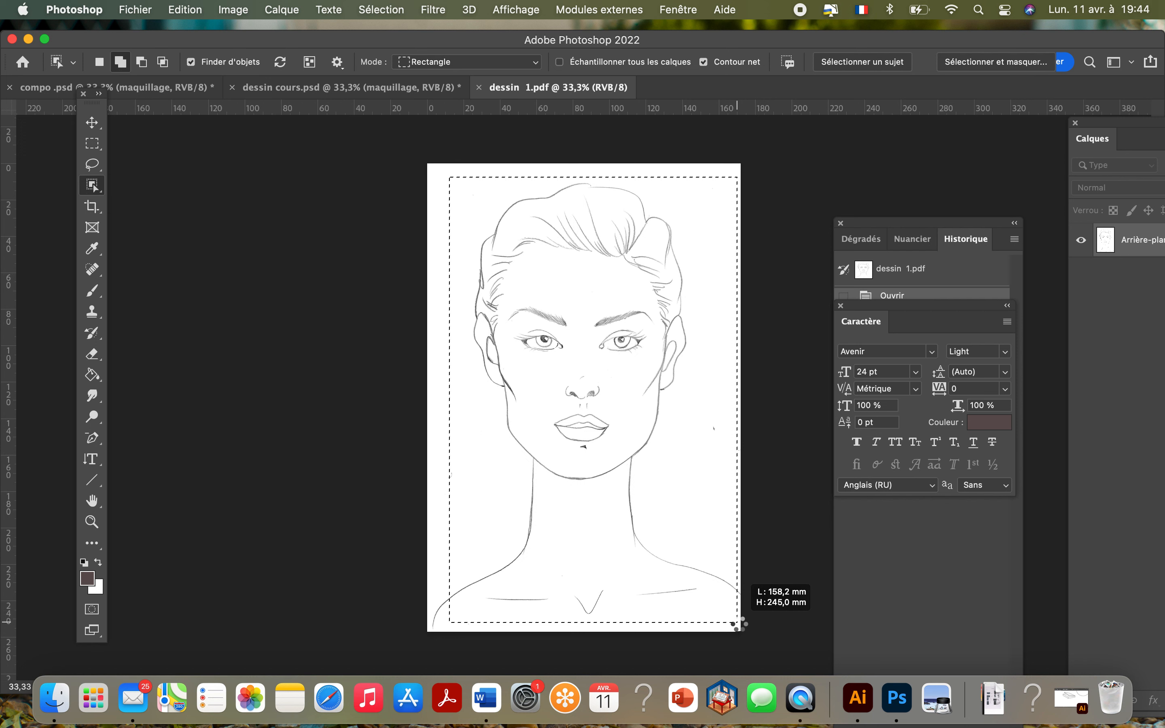
pyautogui.moveTo(738, 623); pyautogui.dragTo(739, 623)
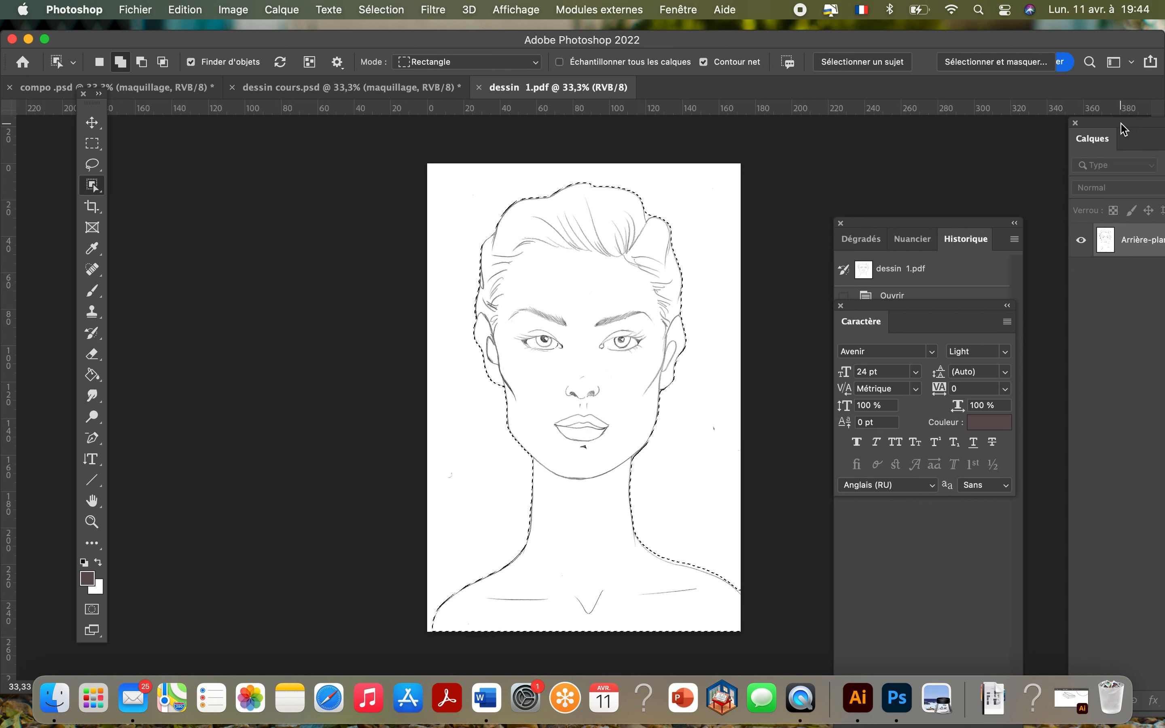
pyautogui.moveTo(1124, 129); pyautogui.dragTo(883, 53)
pyautogui.click(903, 129)
pyautogui.click(929, 614)
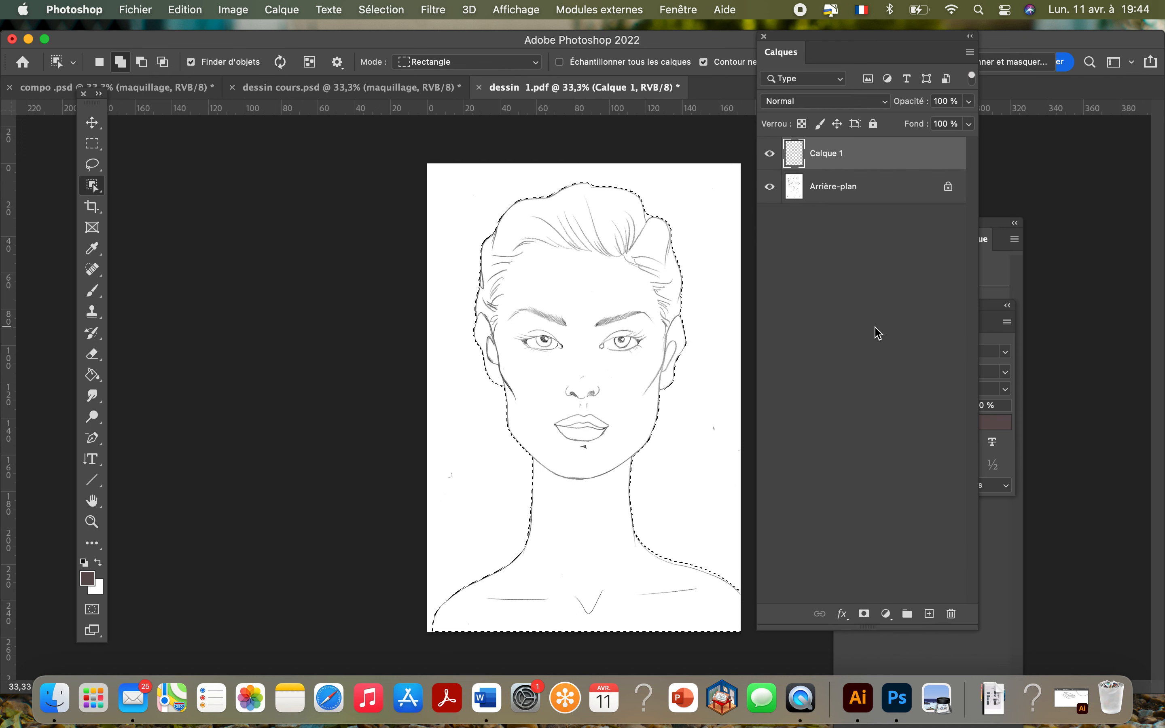
pyautogui.click(770, 189)
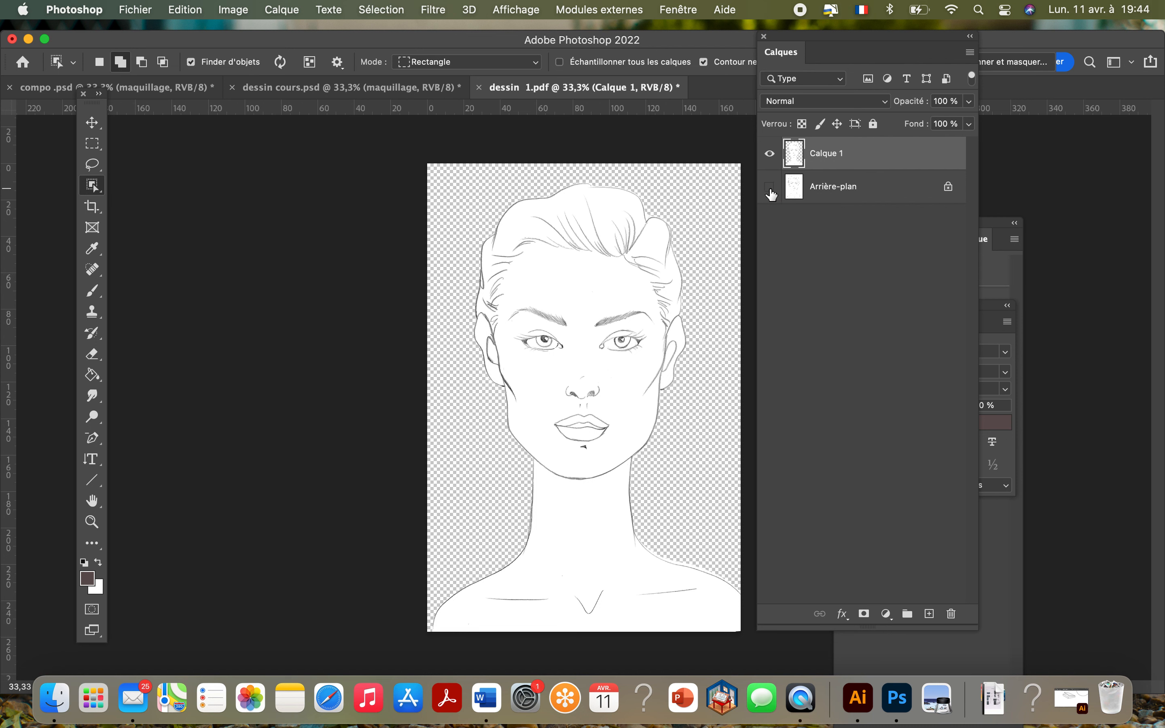
pyautogui.click(770, 187)
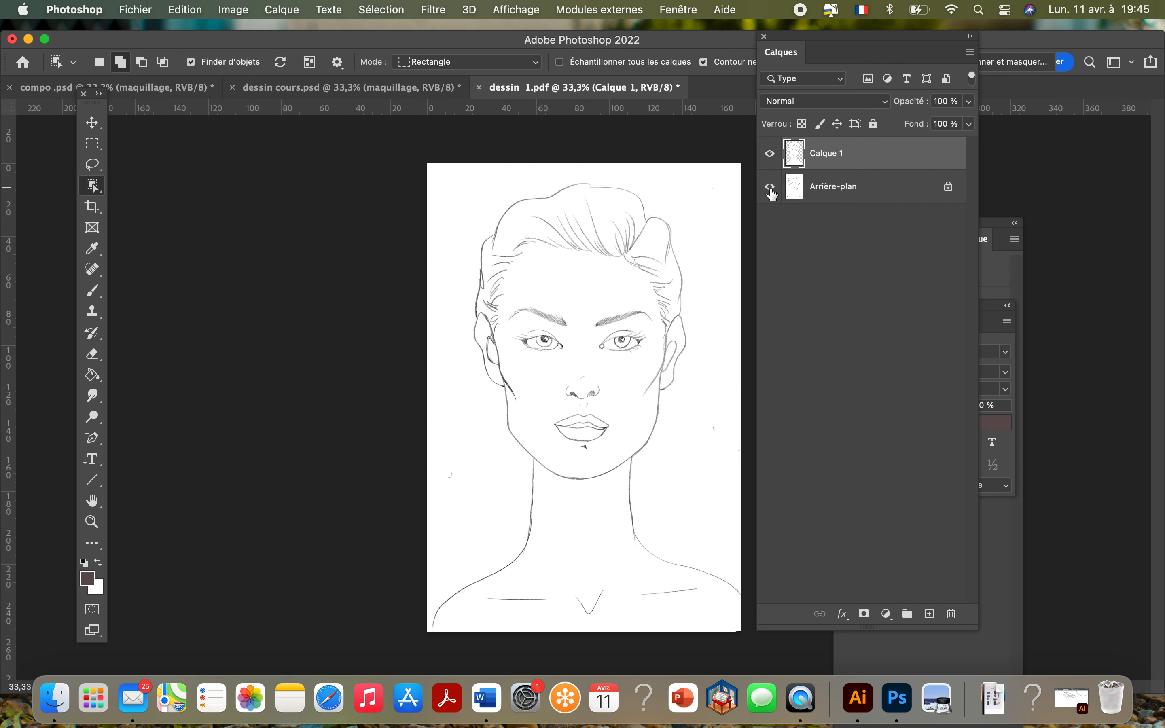
# Fill the whole Arrière-plan layer with white (Blanc) at 100% opacity in Normal mode.
pyautogui.click(895, 193)
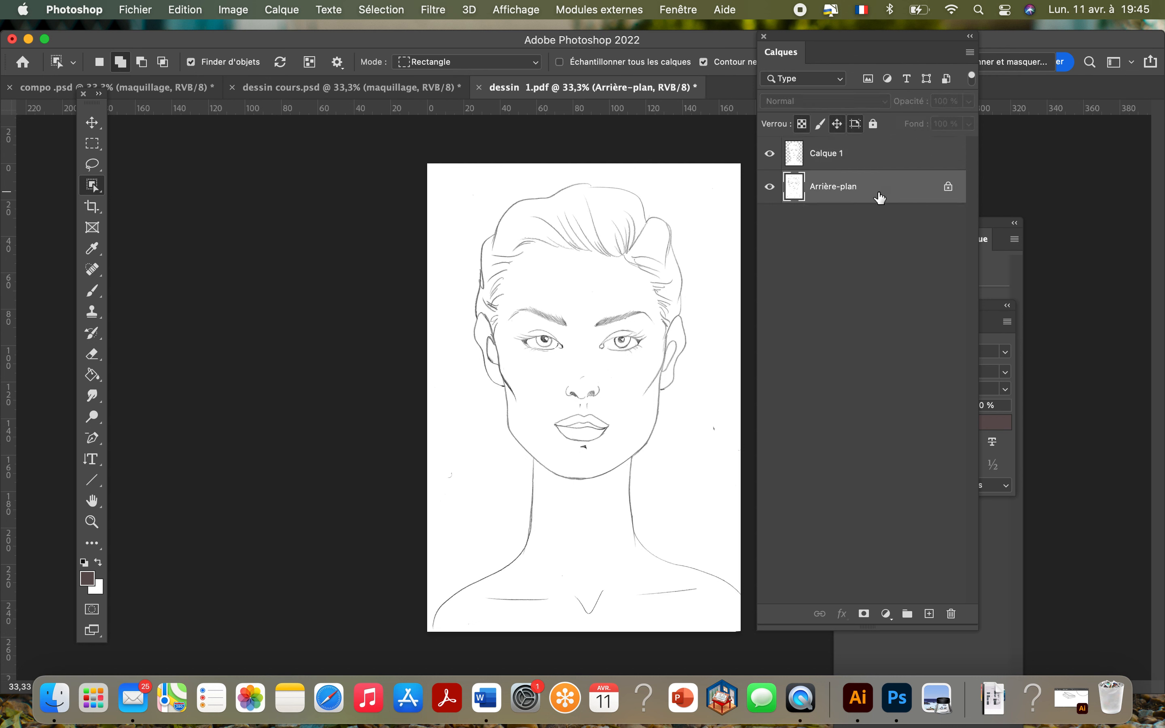
pyautogui.press('super+a')
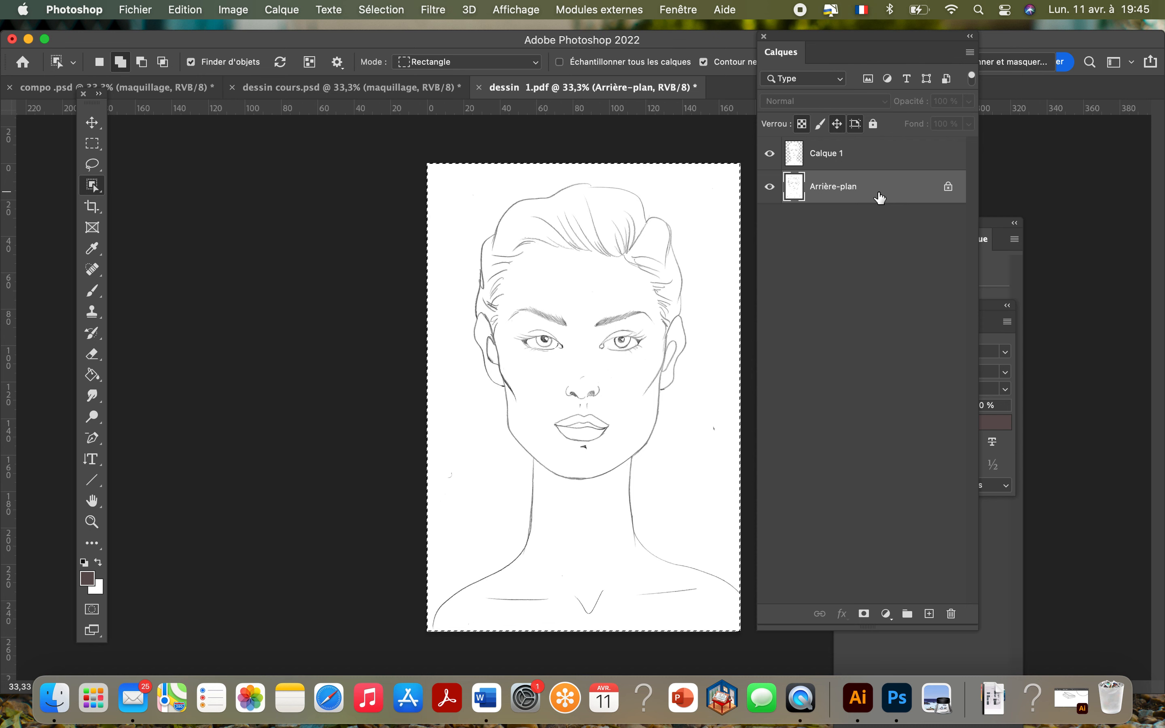
pyautogui.press('BackSpace')
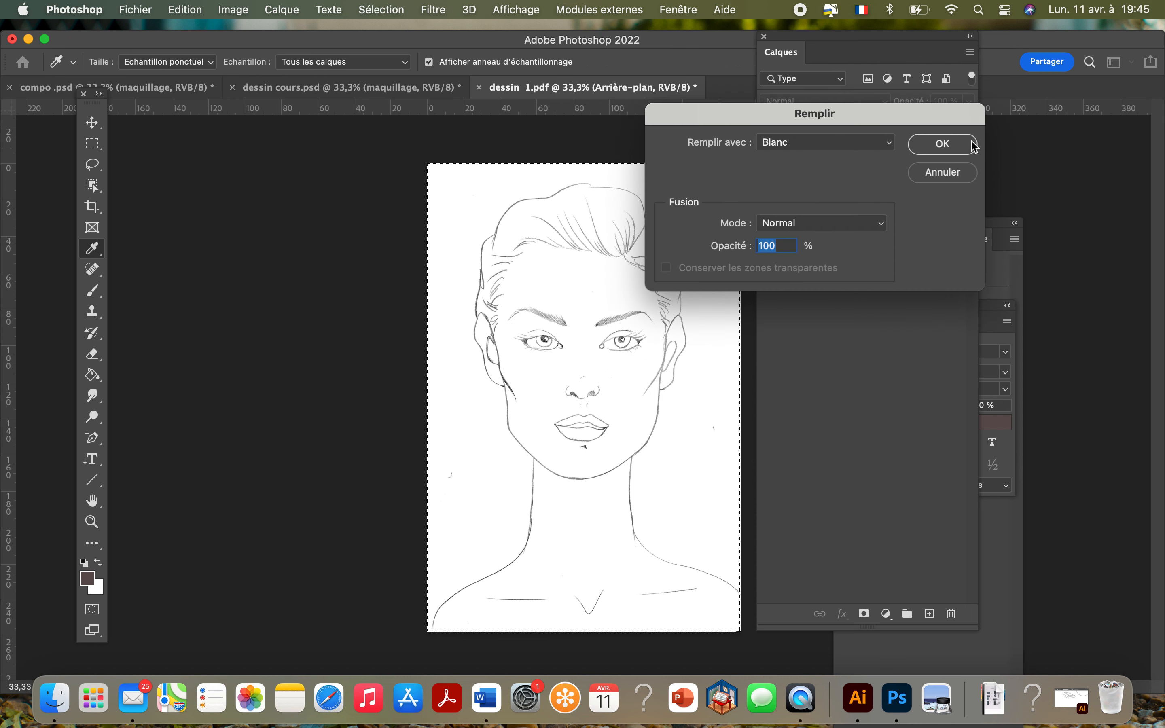
pyautogui.click(932, 149)
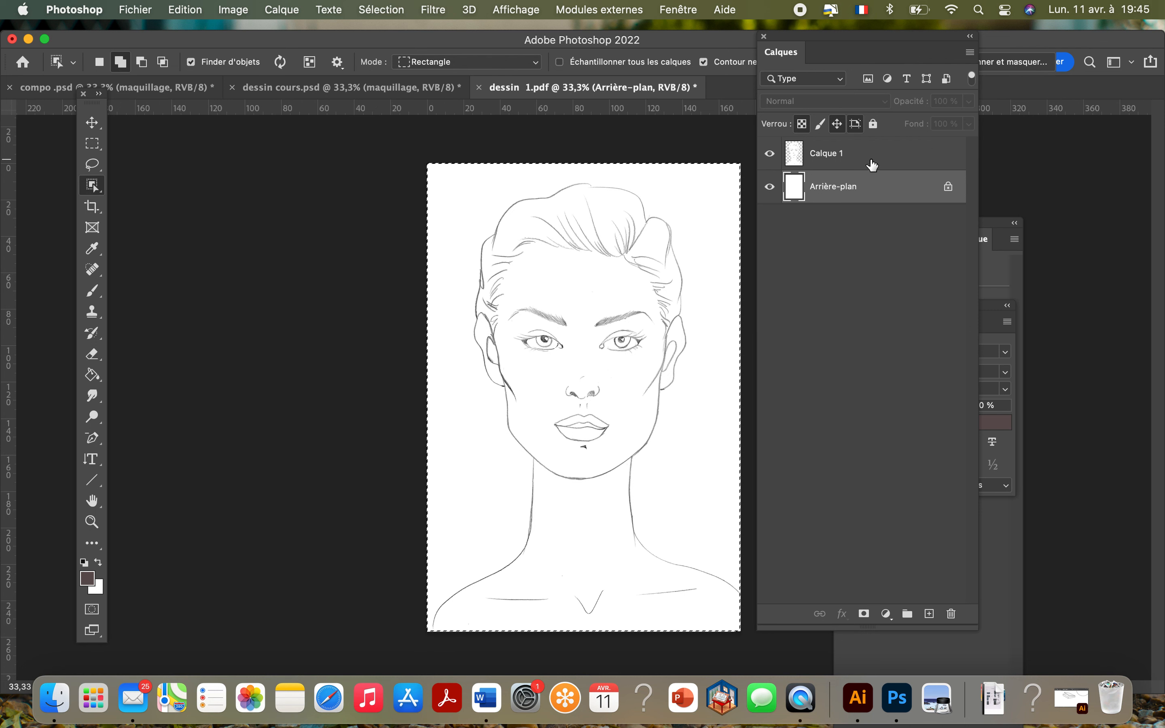
# Scale the portrait on Calque 1 down to about 62.75% and move it higher on the page.
pyautogui.click(856, 164)
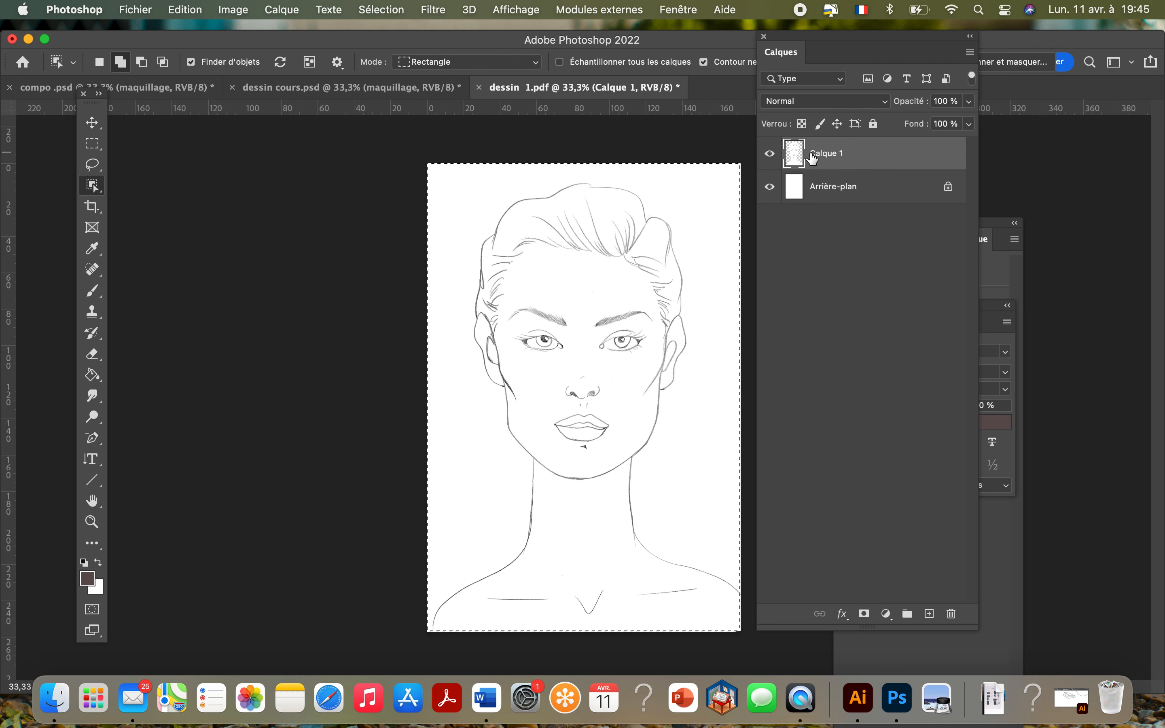
pyautogui.press('super+d')
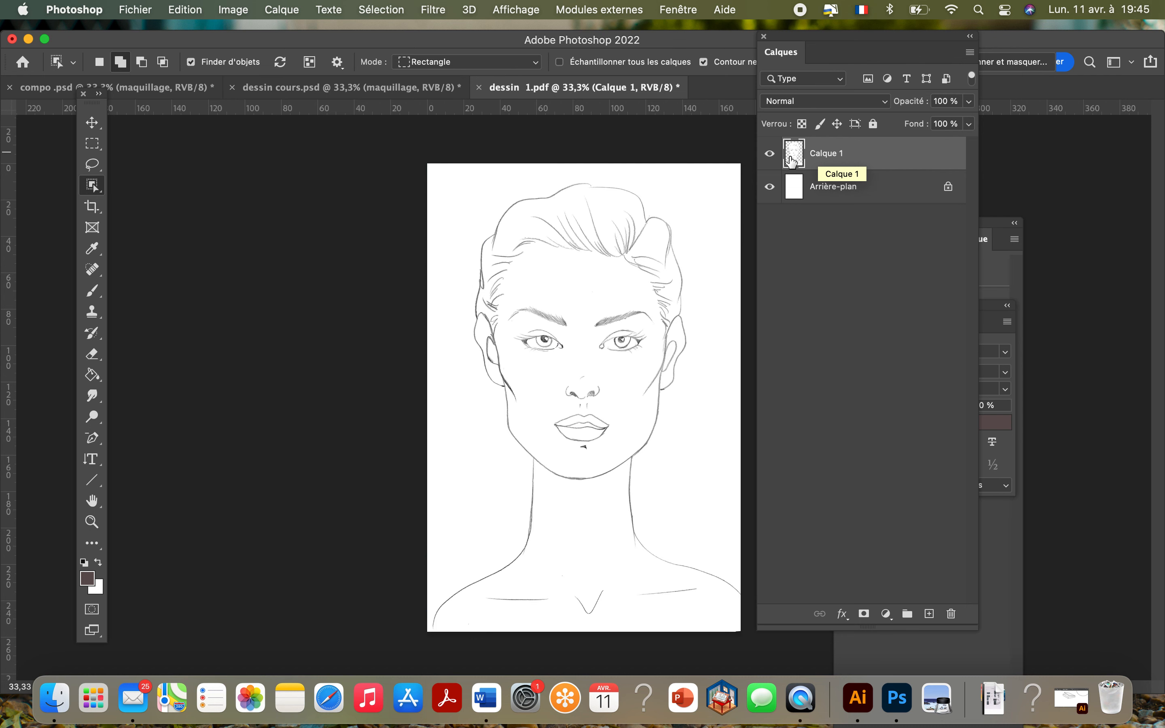
pyautogui.click(93, 123)
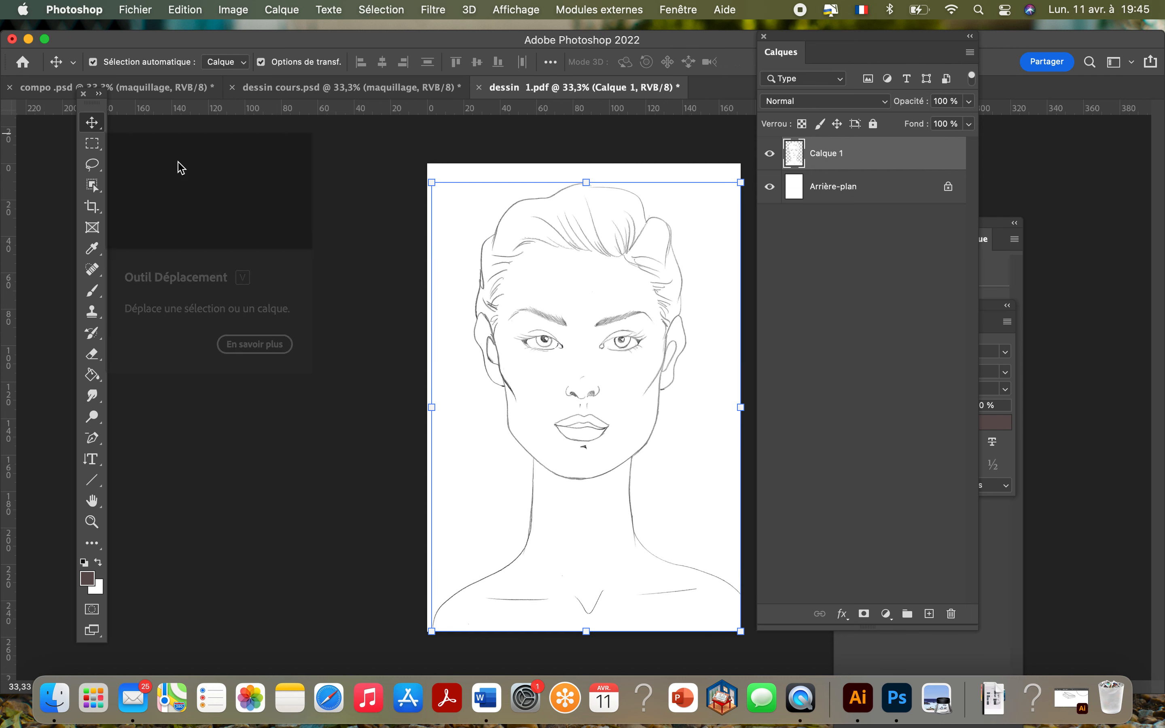
pyautogui.click(741, 185)
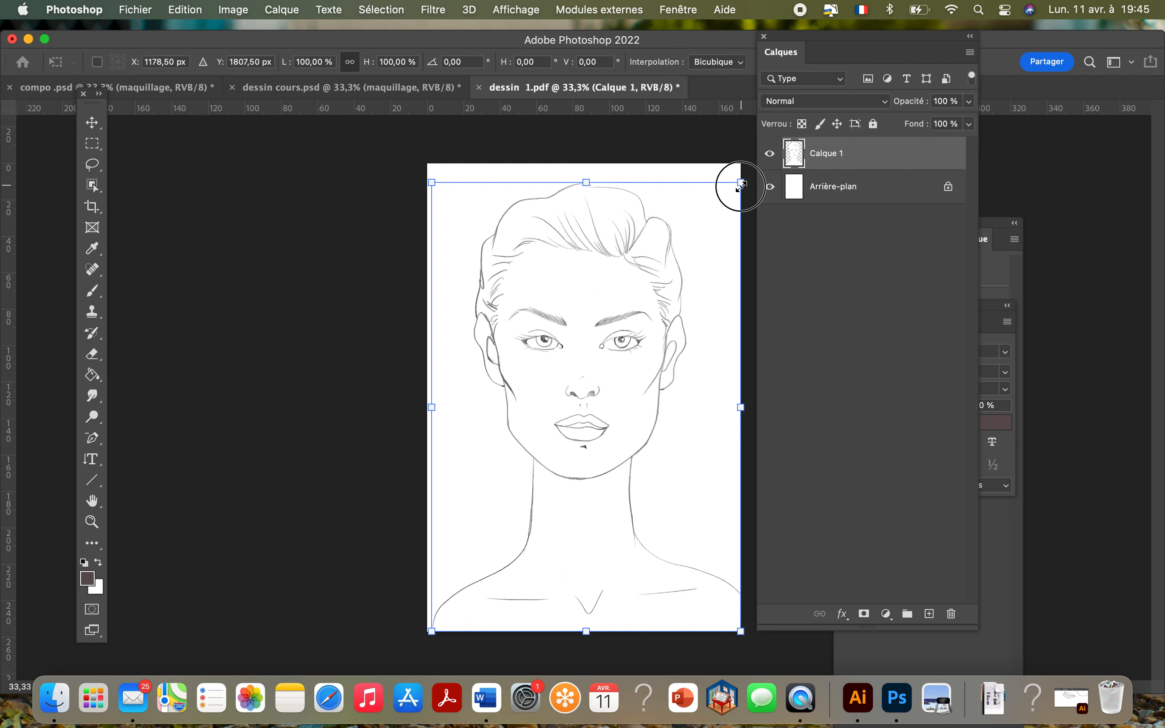
pyautogui.moveTo(741, 184); pyautogui.dragTo(625, 350)
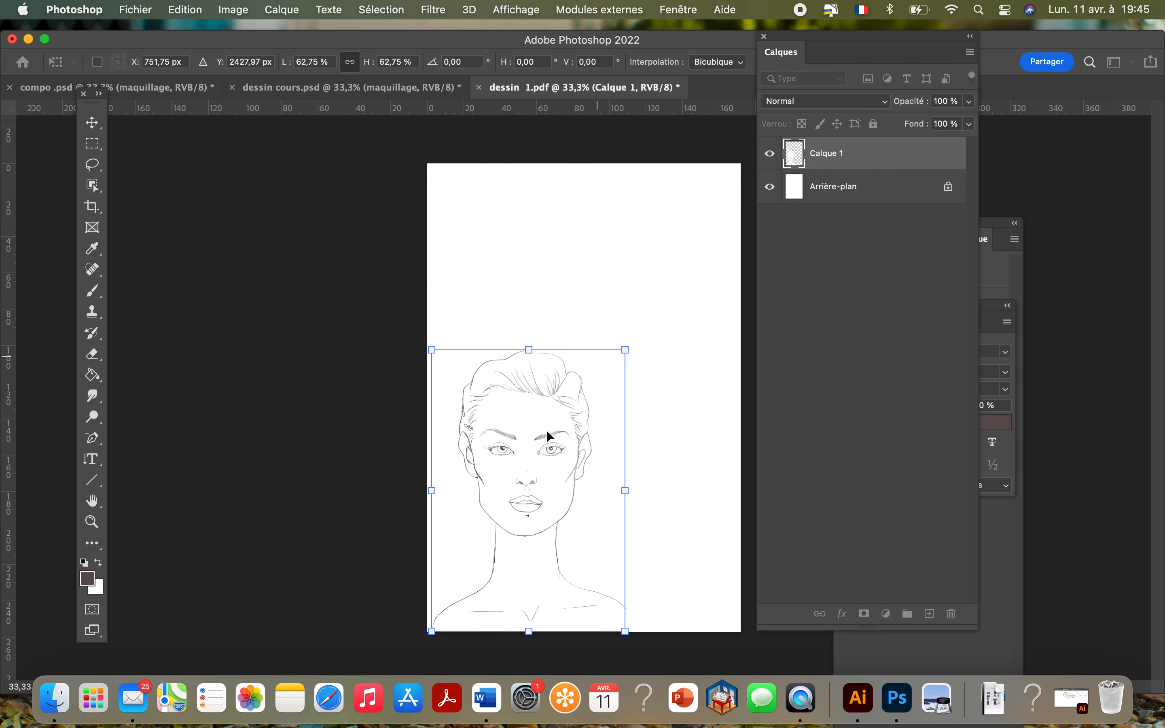
pyautogui.press('Return')
pyautogui.moveTo(494, 371)
pyautogui.mouseDown()
pyautogui.moveTo(496, 243)
pyautogui.moveTo(515, 242)
pyautogui.mouseUp()
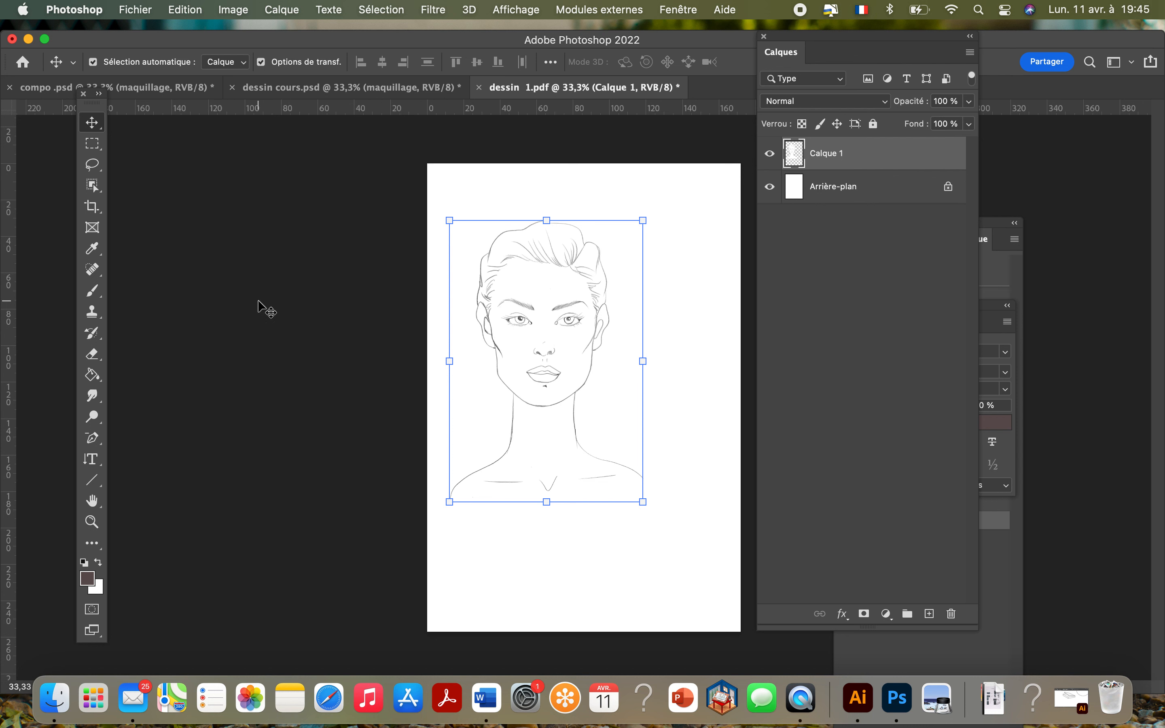
pyautogui.click(286, 301)
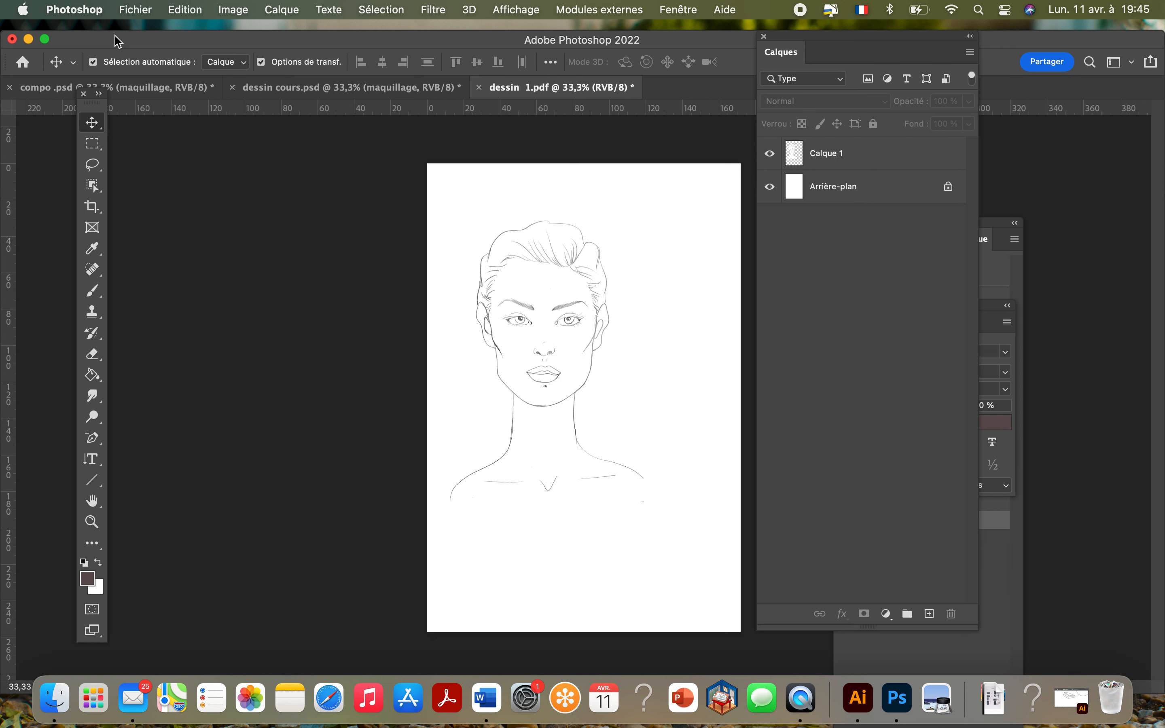
pyautogui.click(137, 10)
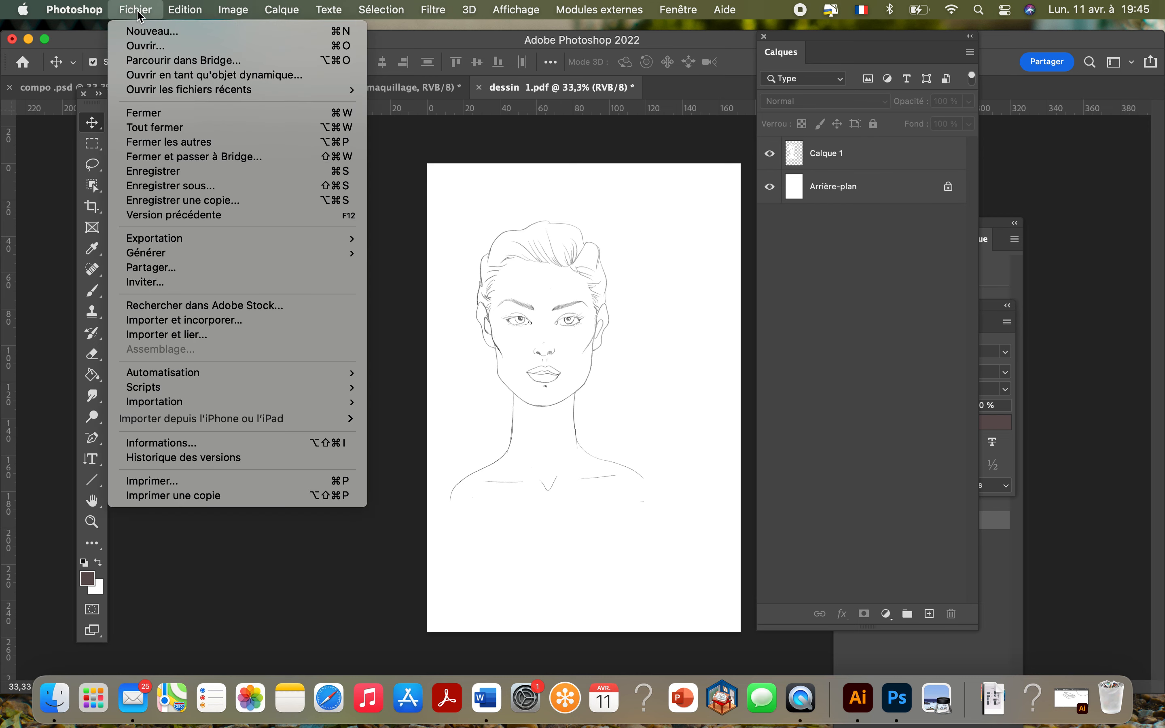
pyautogui.click(137, 11)
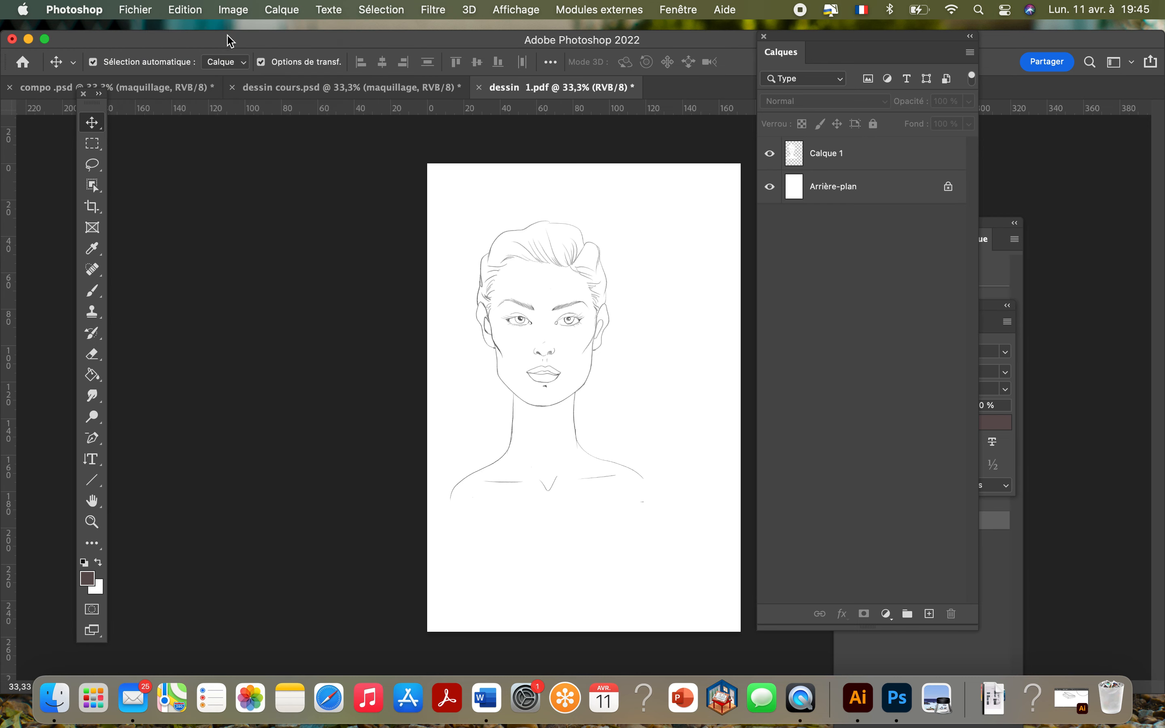
# Switch to Illustrator and frame all the bottle and box drawings of essais dessin flacons.ai at 66.67% zoom.
pyautogui.click(858, 697)
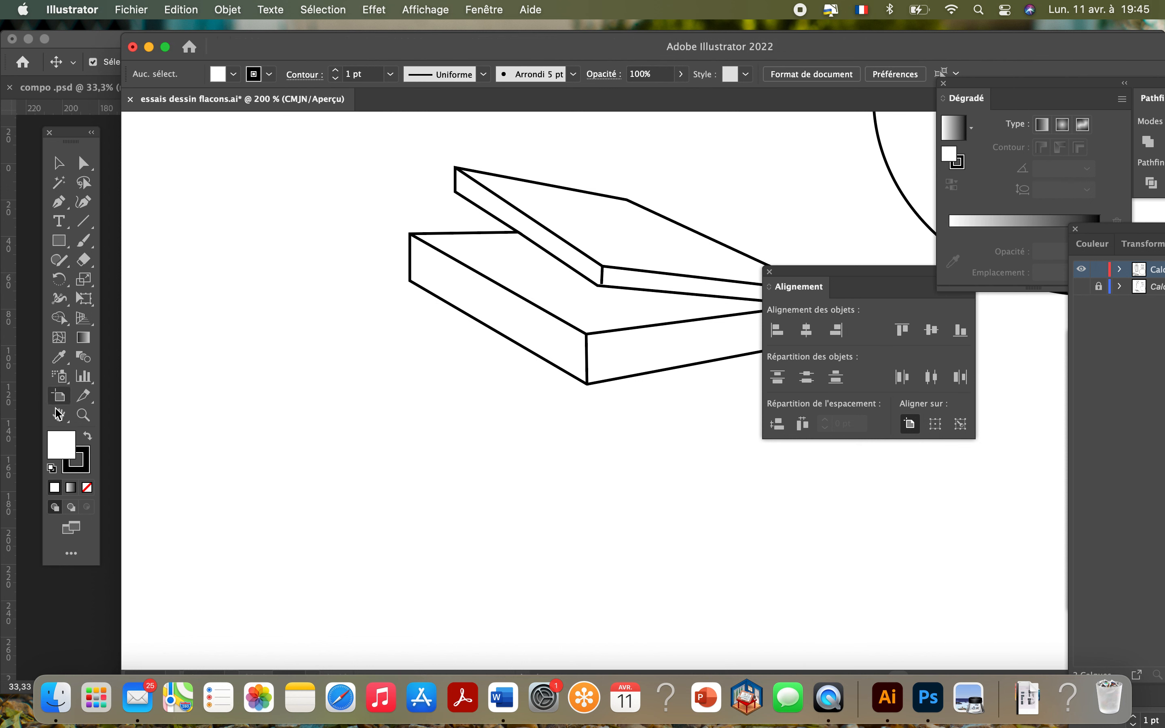
pyautogui.click(84, 415)
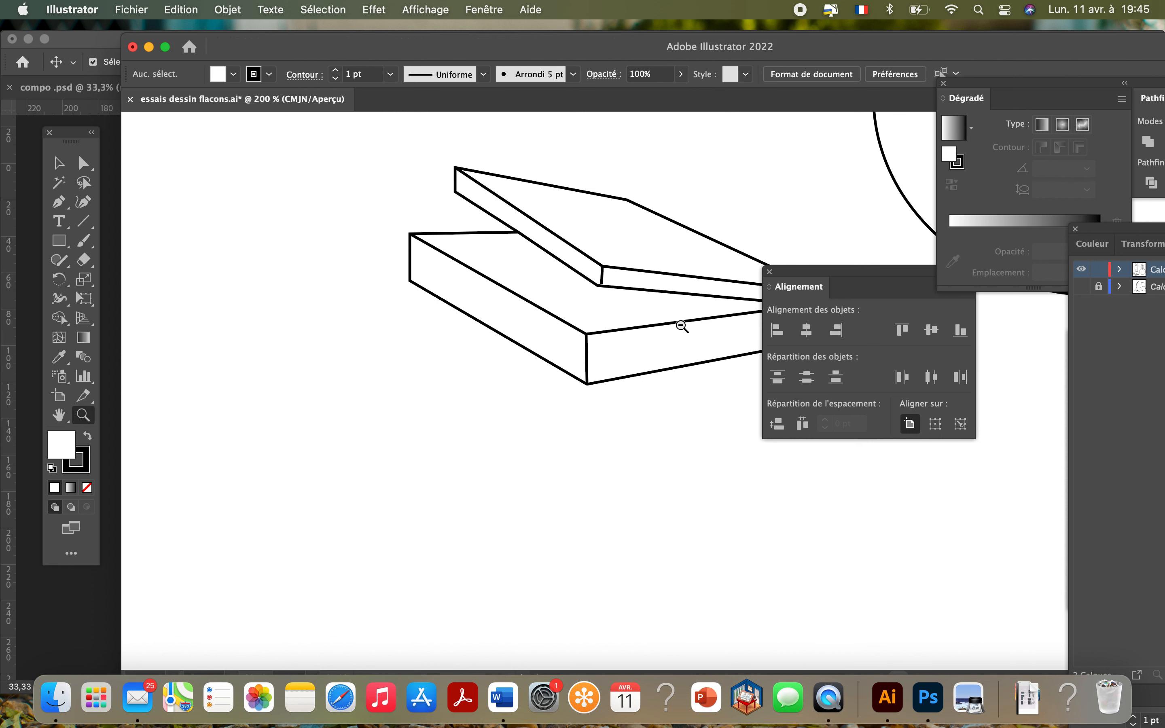
pyautogui.keyDown('alt'); pyautogui.click(674, 321); pyautogui.keyUp('alt')
pyautogui.keyDown('alt'); pyautogui.click(661, 318); pyautogui.keyUp('alt')
pyautogui.keyDown('alt'); pyautogui.click(664, 318); pyautogui.keyUp('alt')
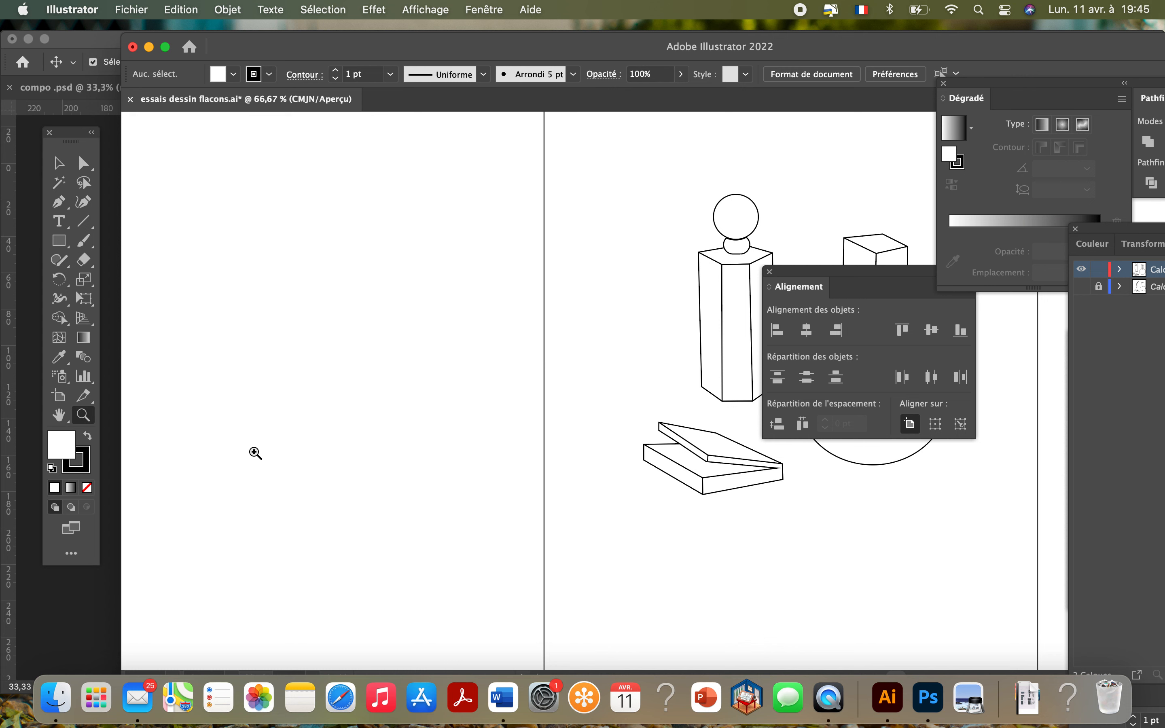
pyautogui.click(58, 415)
pyautogui.moveTo(436, 332); pyautogui.dragTo(338, 329)
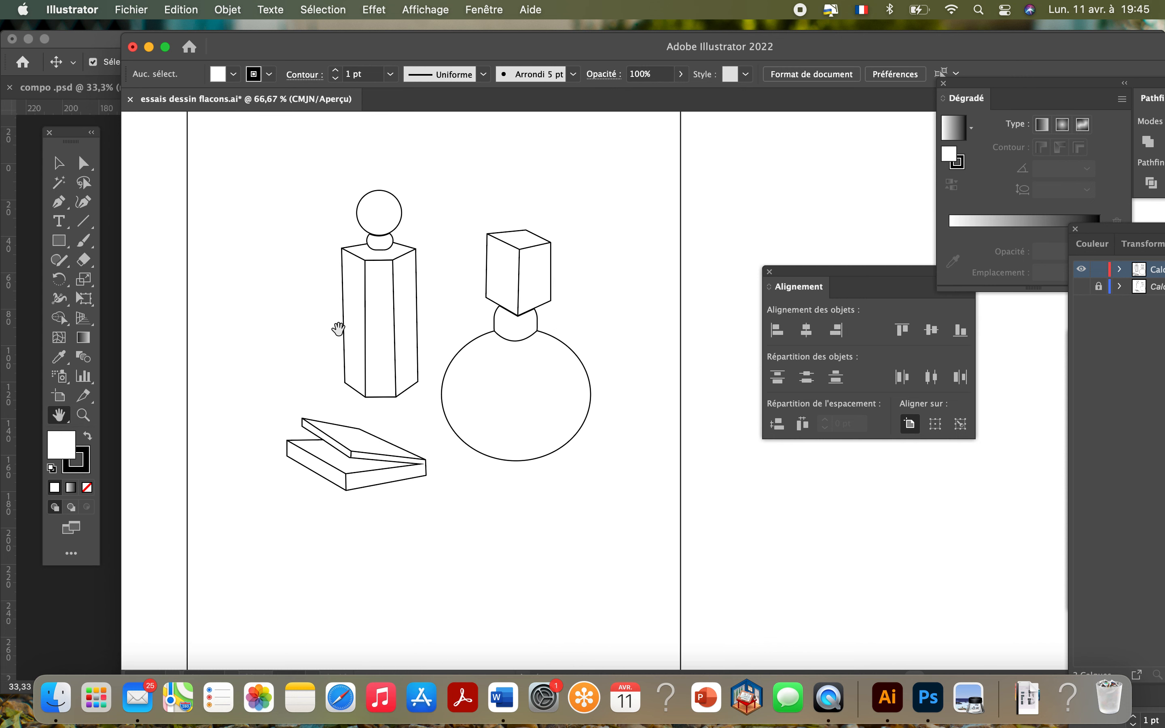
# Detach the Couleur, Transformation and Calques panels from their shared group so the full layer list can be used.
pyautogui.moveTo(1092, 243); pyautogui.dragTo(687, 126)
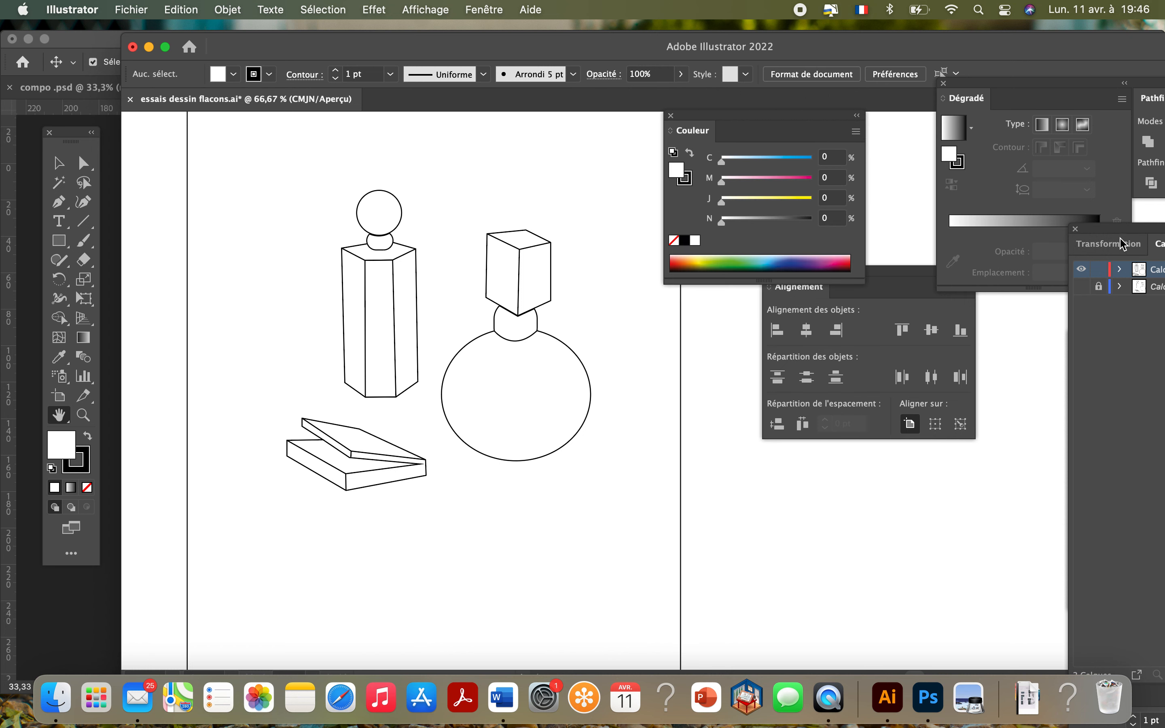
pyautogui.moveTo(1083, 243); pyautogui.dragTo(697, 170)
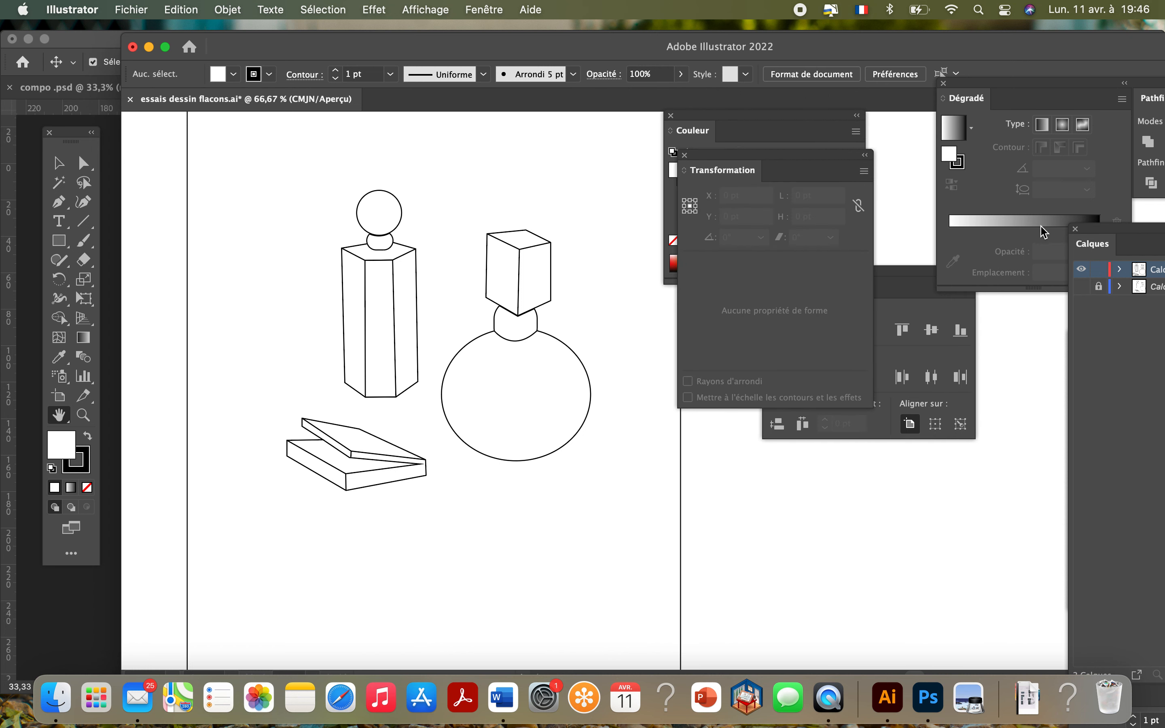
pyautogui.moveTo(1102, 241); pyautogui.dragTo(631, 126)
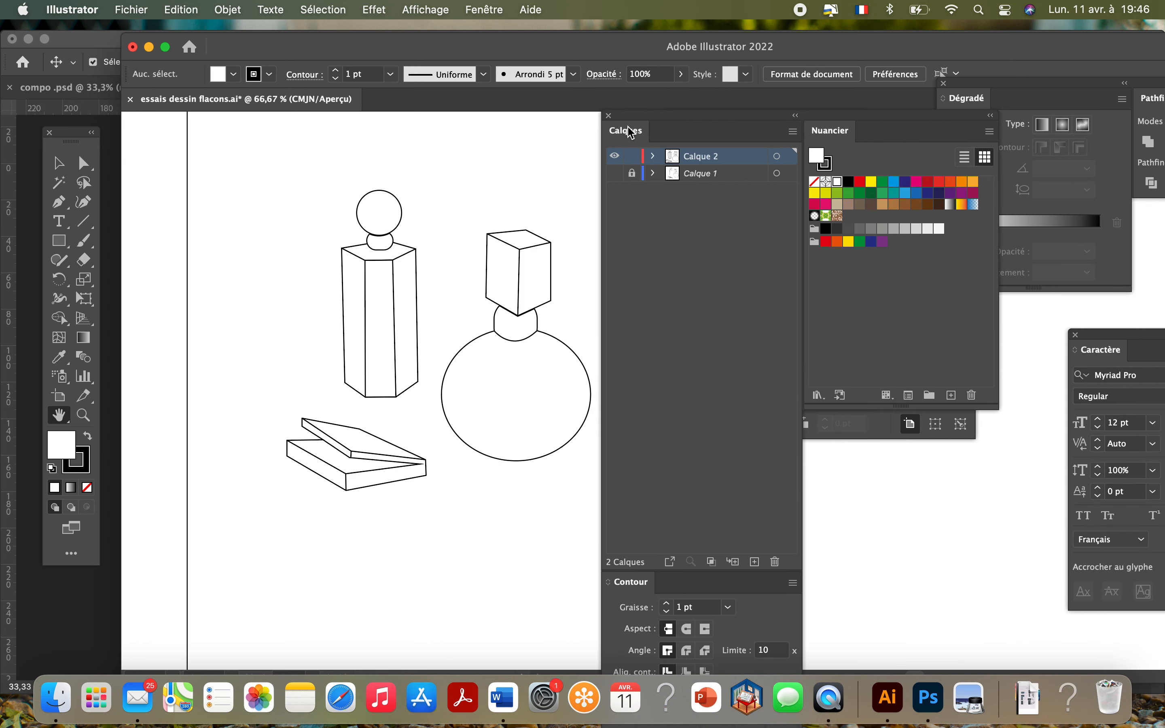
# Show the pencil sketch layer Calque 1 and compare it with the vector outlines by toggling the visibility of Calque 2.
pyautogui.click(617, 176)
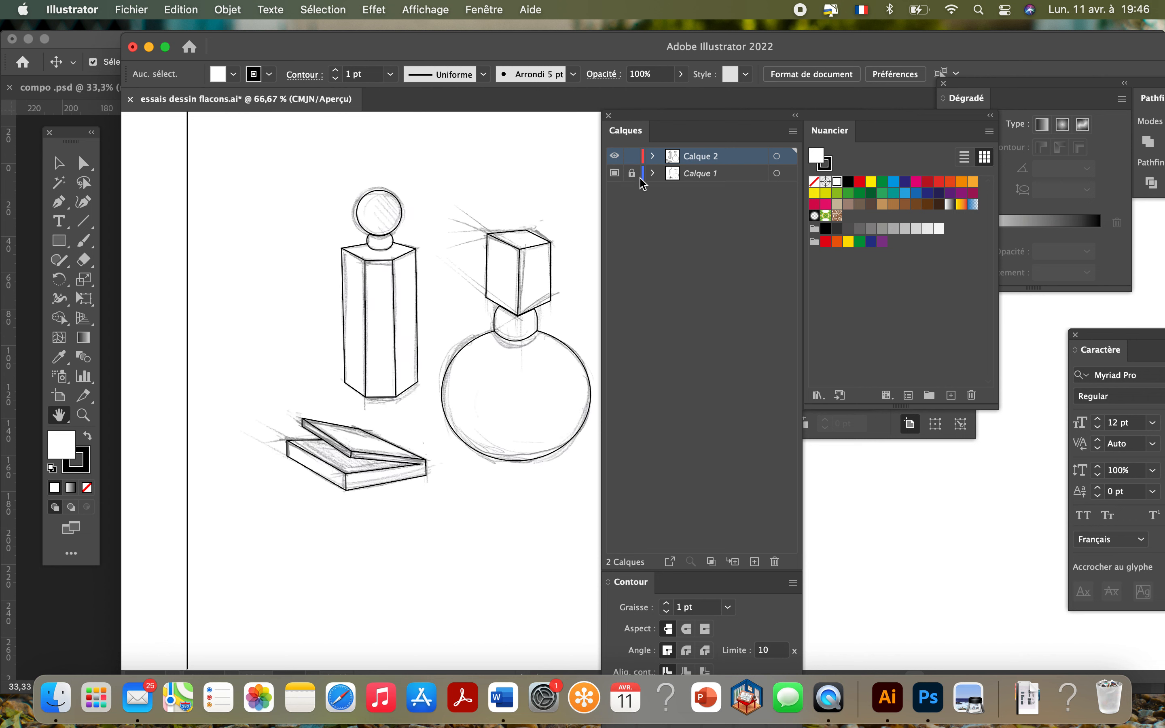
pyautogui.click(615, 158)
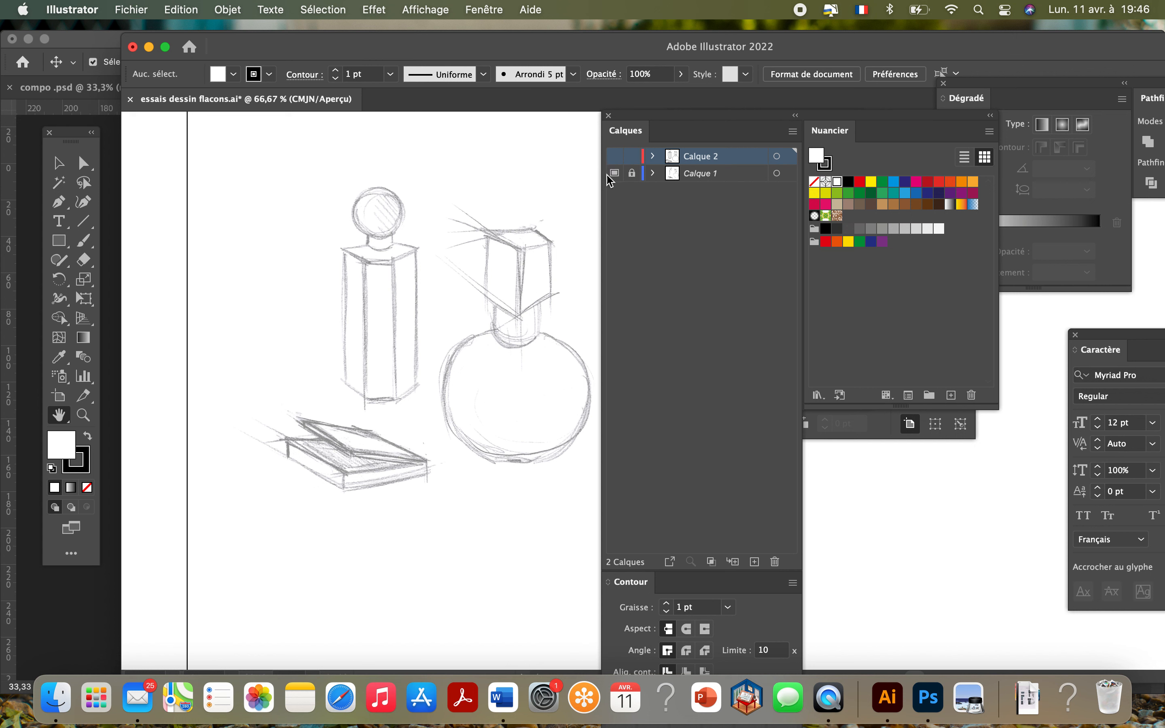
pyautogui.click(615, 156)
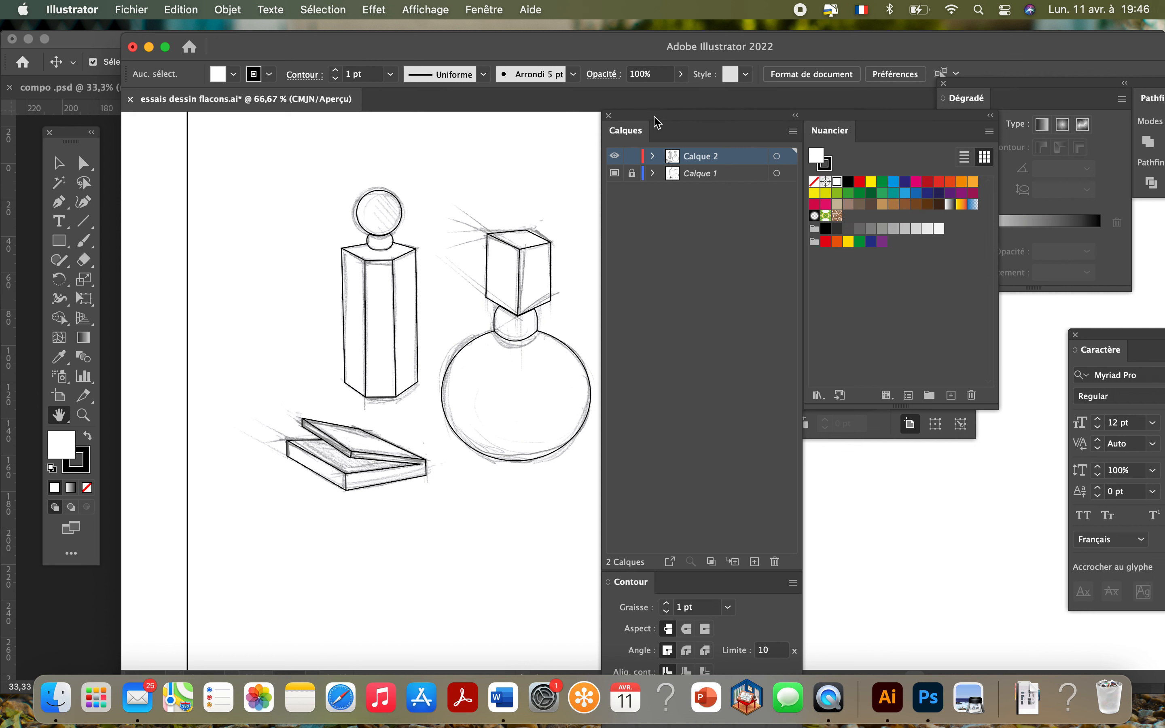
# Select the tall faceted bottle group and shift the Illustrator window aside to uncover the Photoshop document.
pyautogui.click(59, 162)
pyautogui.click(369, 265)
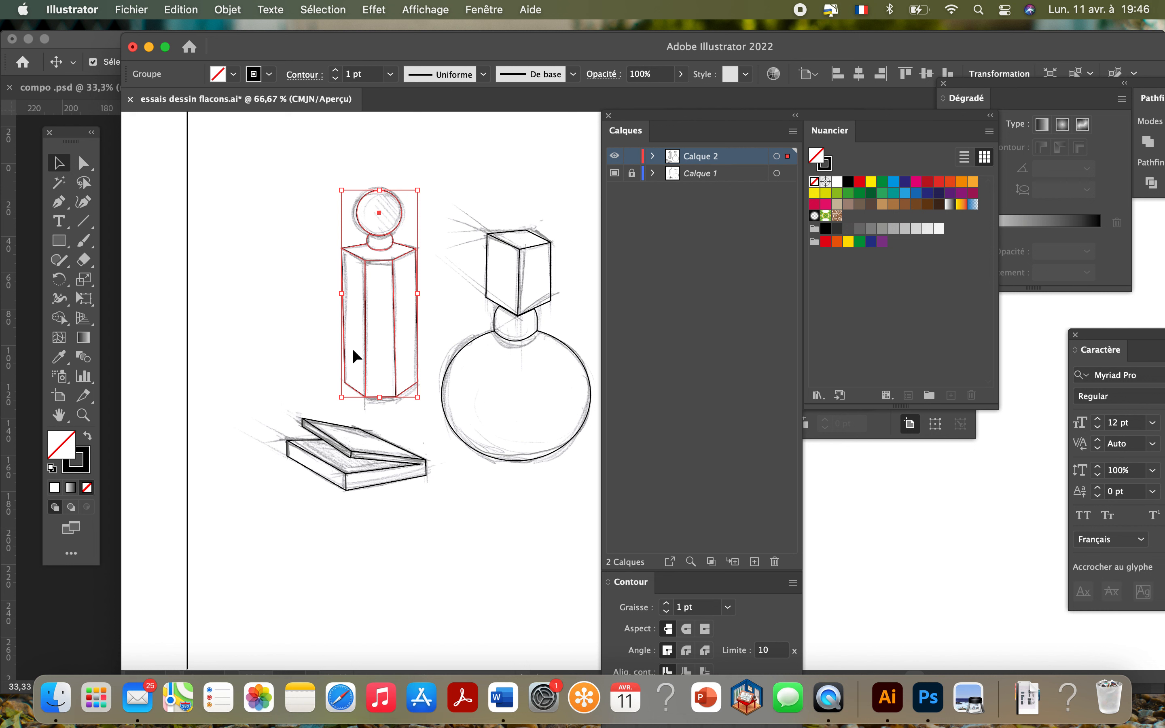
pyautogui.moveTo(349, 57); pyautogui.dragTo(724, 53)
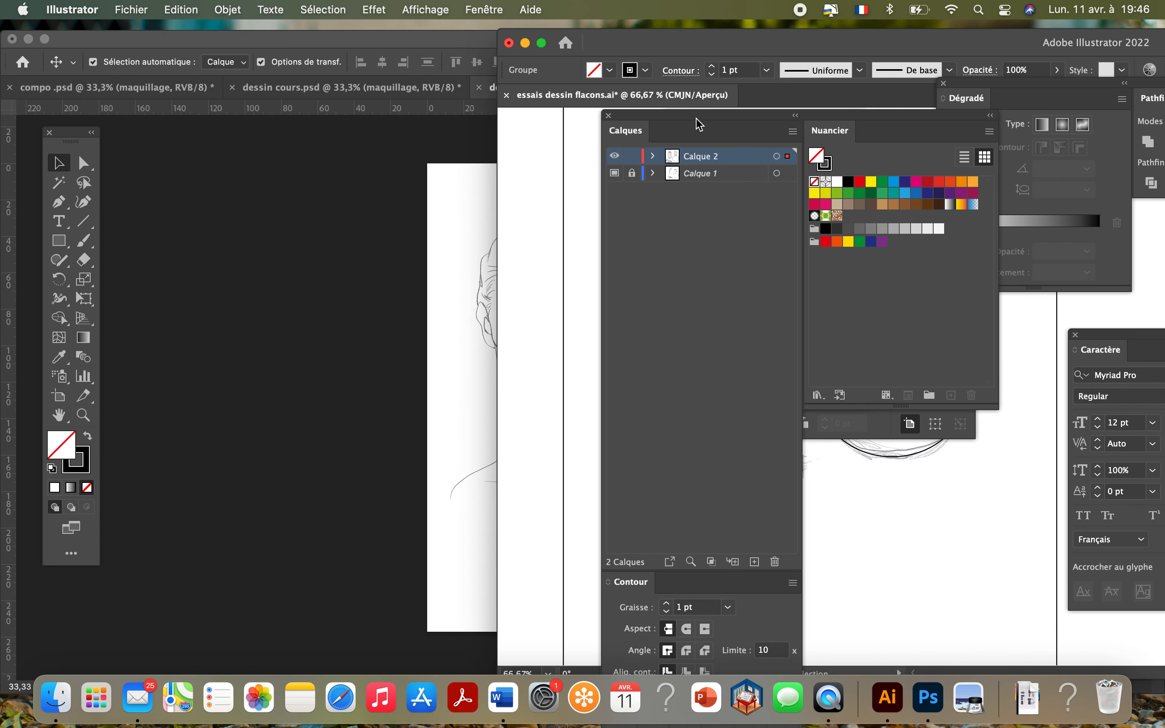
# Clear the Calques, Couleur and Transformation panels off the drawings and try to carry the tall bottle over to the portrait document.
pyautogui.moveTo(699, 124); pyautogui.dragTo(989, 135)
pyautogui.click(616, 227)
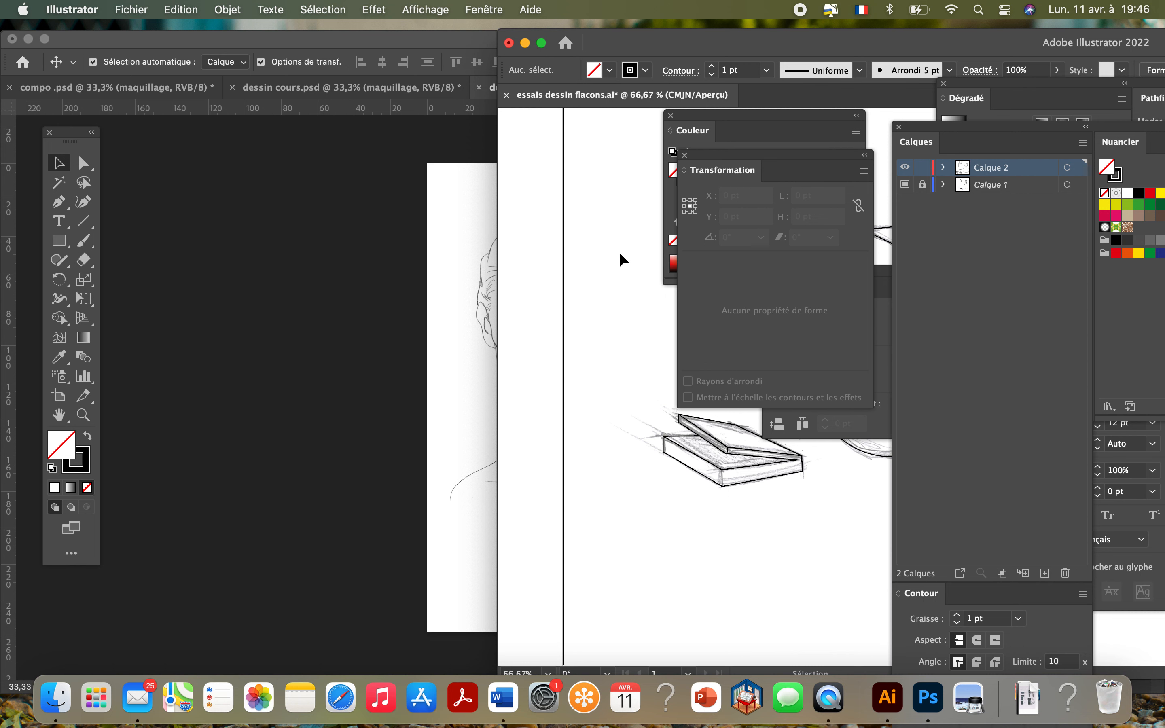
pyautogui.moveTo(702, 119); pyautogui.dragTo(870, 159)
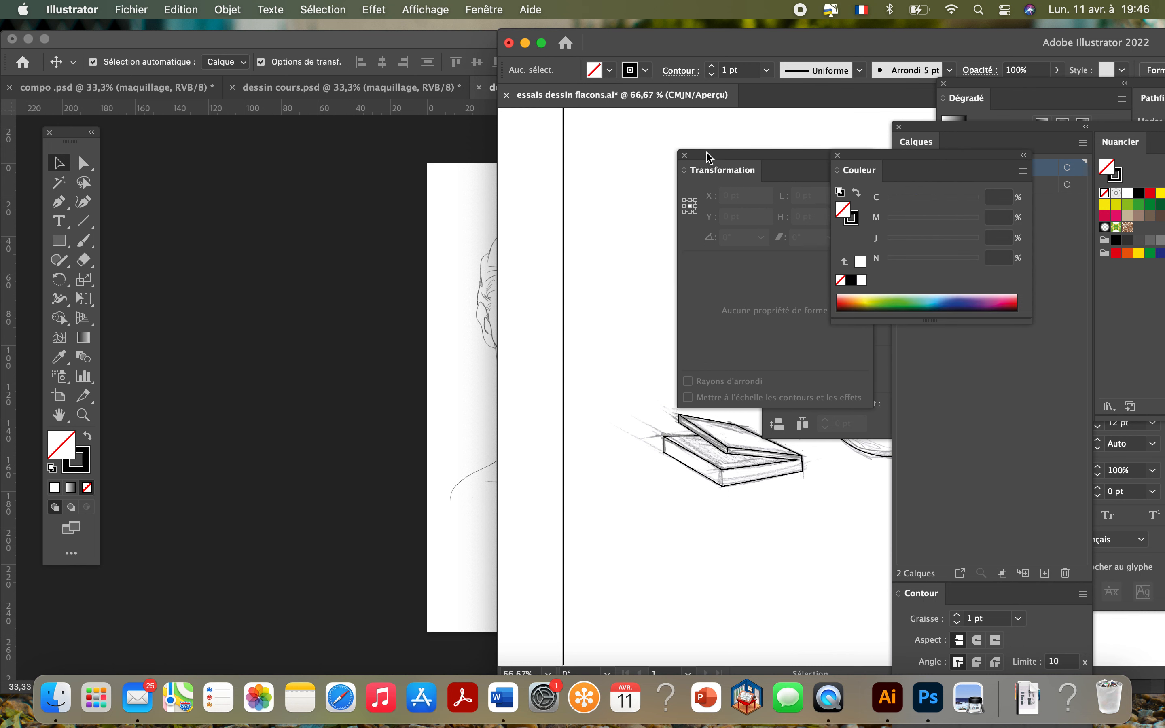
pyautogui.moveTo(709, 157); pyautogui.dragTo(875, 216)
pyautogui.moveTo(731, 272); pyautogui.dragTo(457, 337)
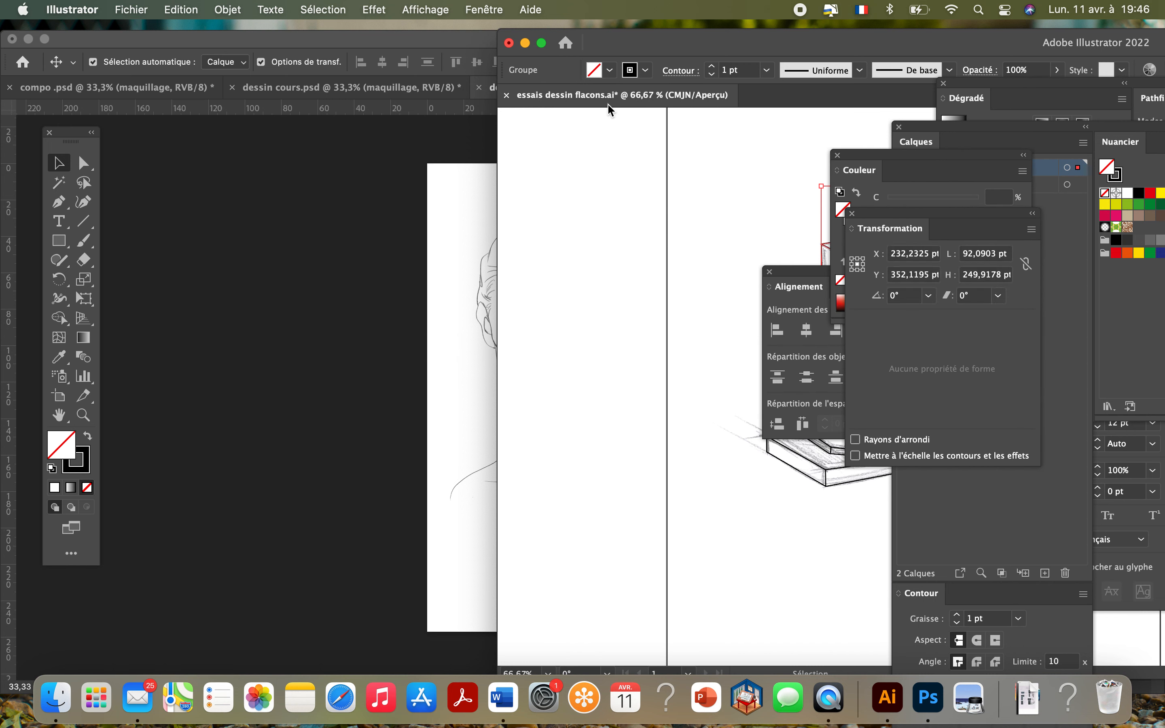
# Reposition the Photoshop window so the portrait page shows beside Illustrator, and move the Alignement panel off the bottle drawings.
pyautogui.click(380, 62)
pyautogui.moveTo(354, 42); pyautogui.dragTo(99, 39)
pyautogui.click(1115, 197)
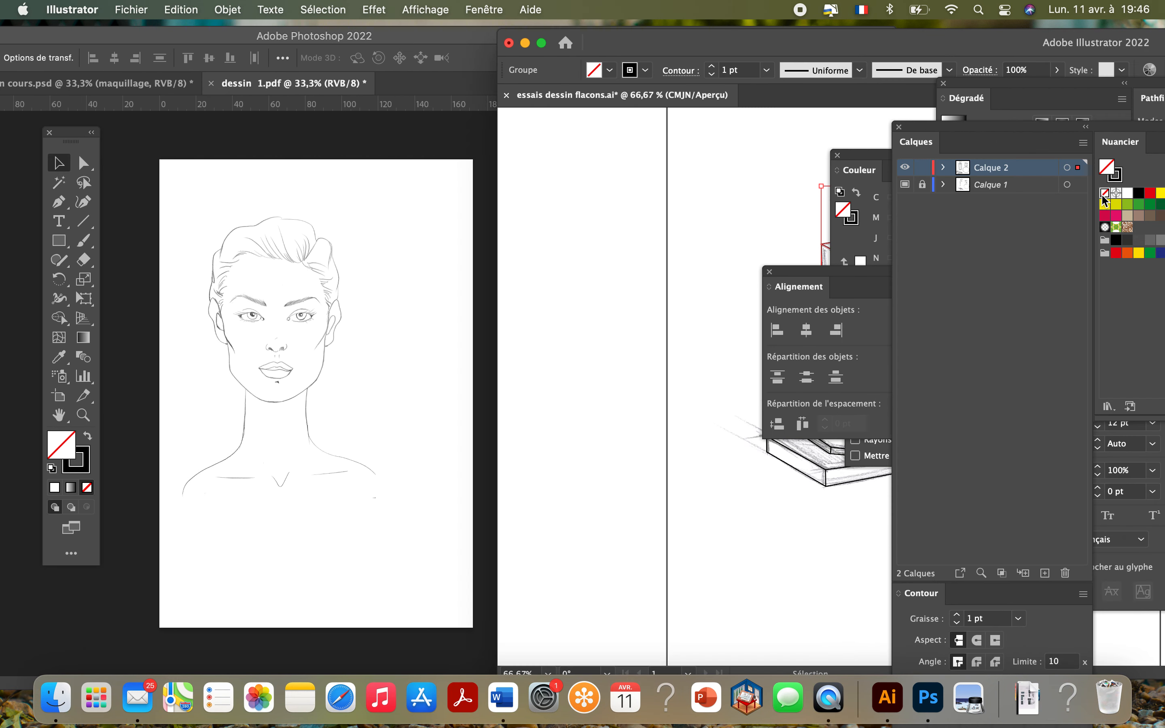
pyautogui.moveTo(818, 273); pyautogui.dragTo(1030, 312)
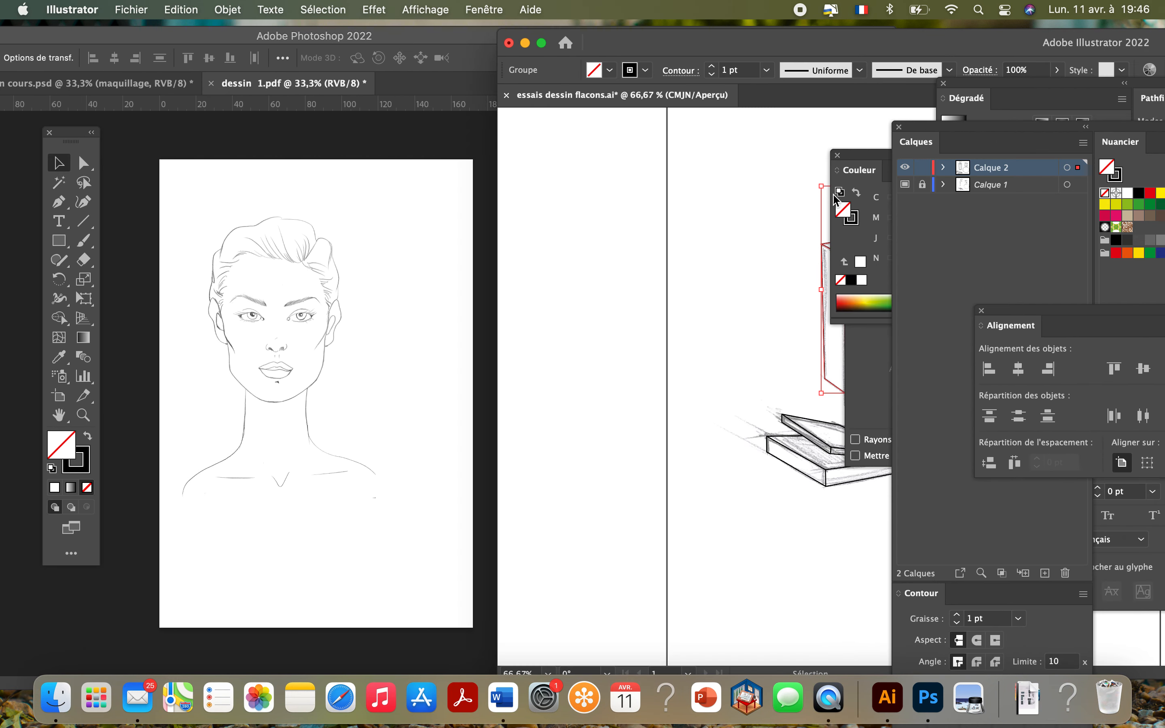
# Move the Couleur panel aside, bring the tall faceted bottle into the portrait page, and place it below the shoulder beside the neck.
pyautogui.moveTo(853, 162); pyautogui.dragTo(998, 166)
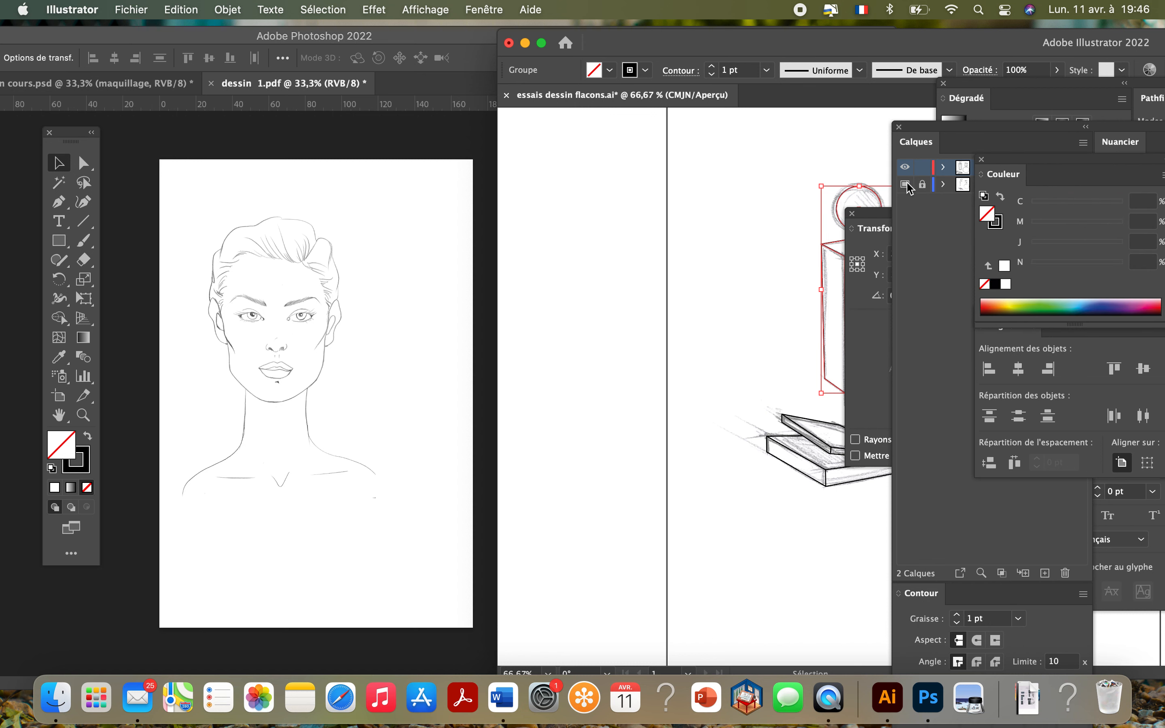
pyautogui.moveTo(853, 187); pyautogui.dragTo(399, 248)
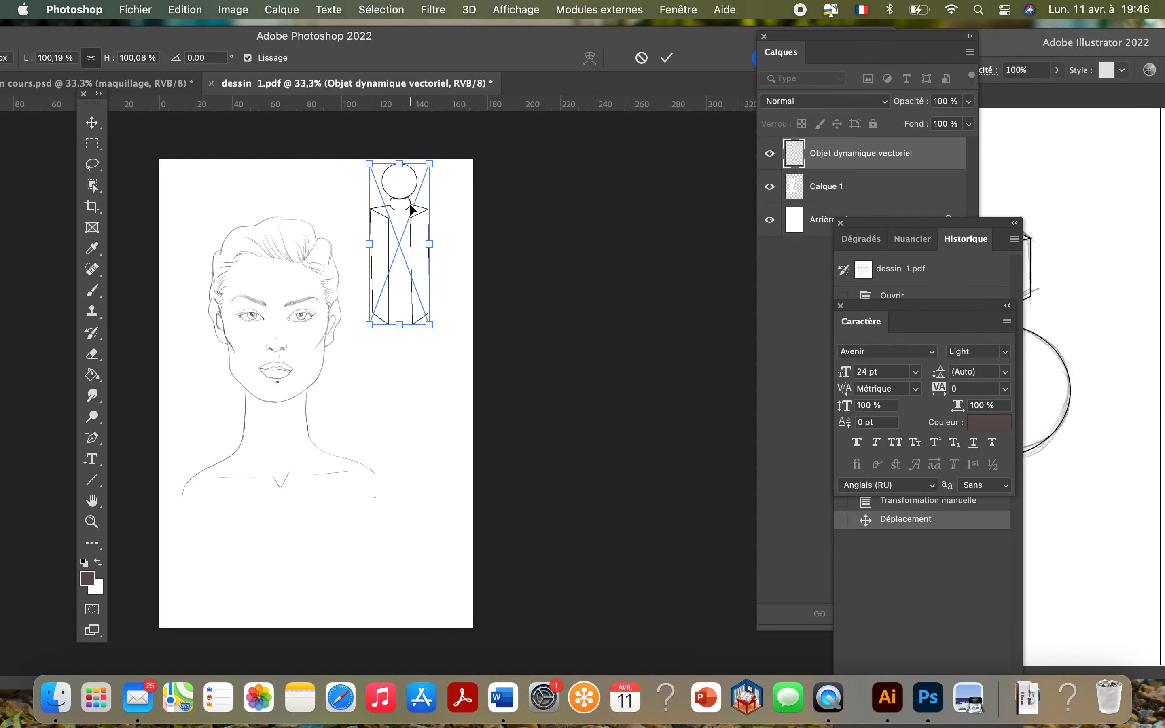
pyautogui.press('Return')
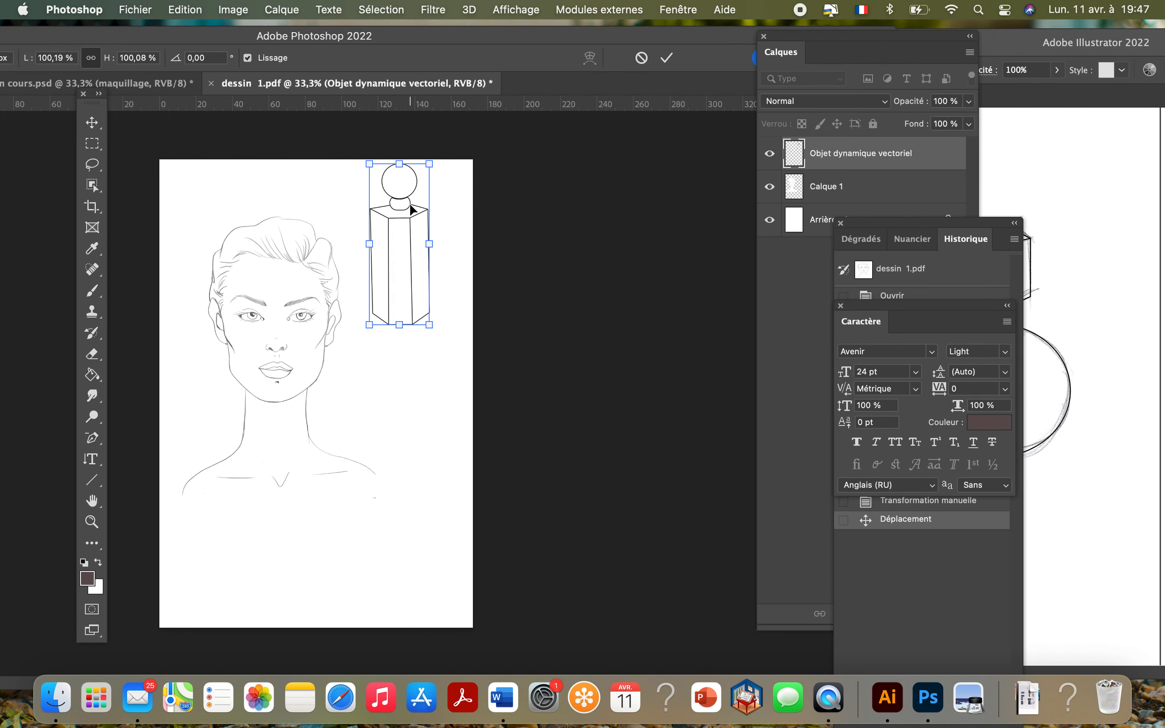
pyautogui.moveTo(404, 198); pyautogui.dragTo(354, 573)
pyautogui.click(390, 323)
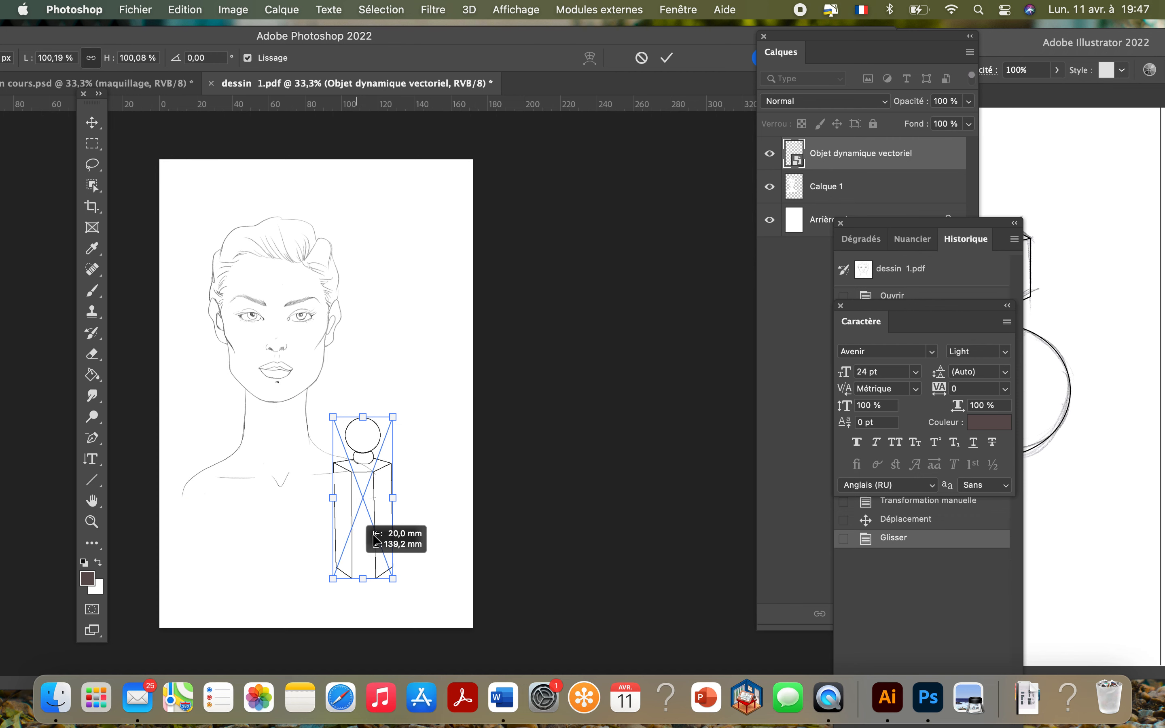
# Try to carry the open compact case drawing from Illustrator over to the portrait document.
pyautogui.click(1079, 214)
pyautogui.moveTo(813, 463); pyautogui.dragTo(368, 309)
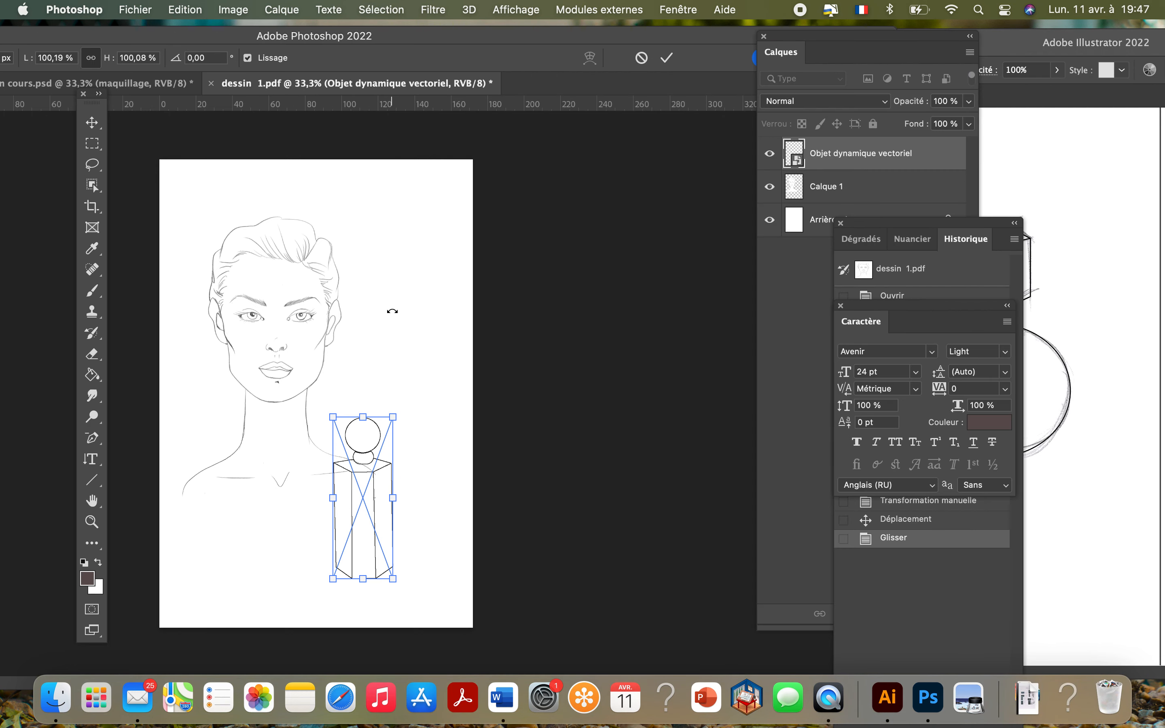
pyautogui.click(1109, 308)
pyautogui.moveTo(808, 432); pyautogui.dragTo(380, 301)
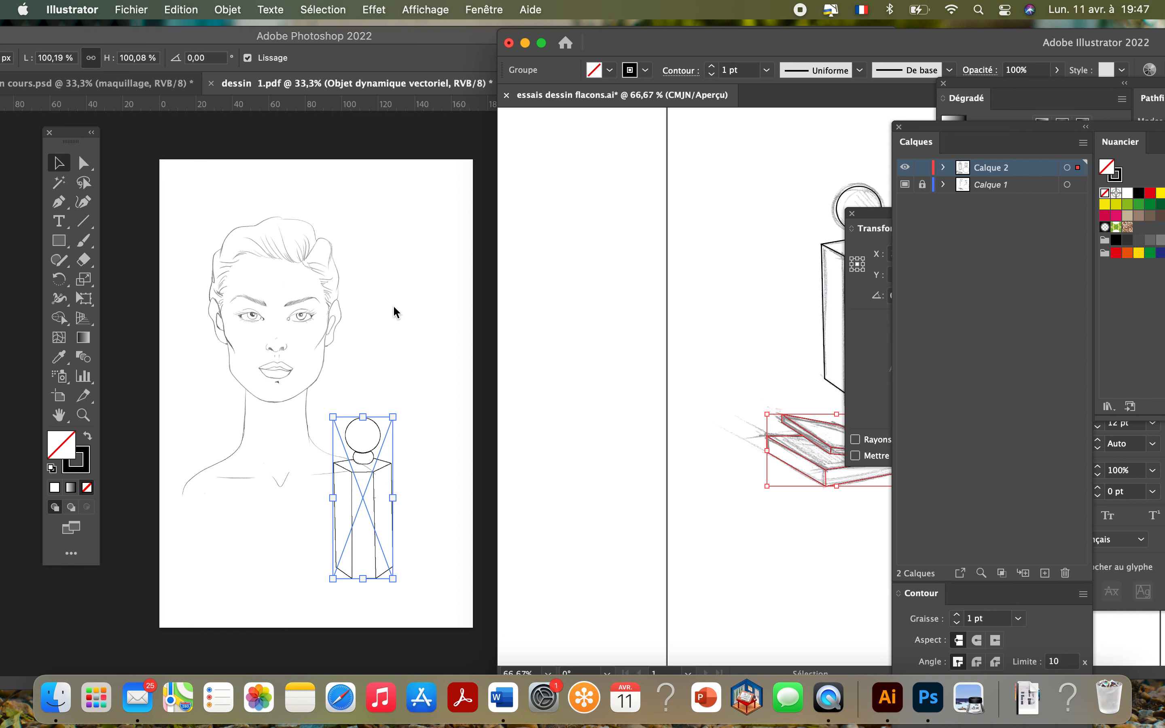
# Copy the open compact case in Illustrator, switch to Photoshop and commit the tall bottle's placement.
pyautogui.click(793, 451)
pyautogui.click(228, 43)
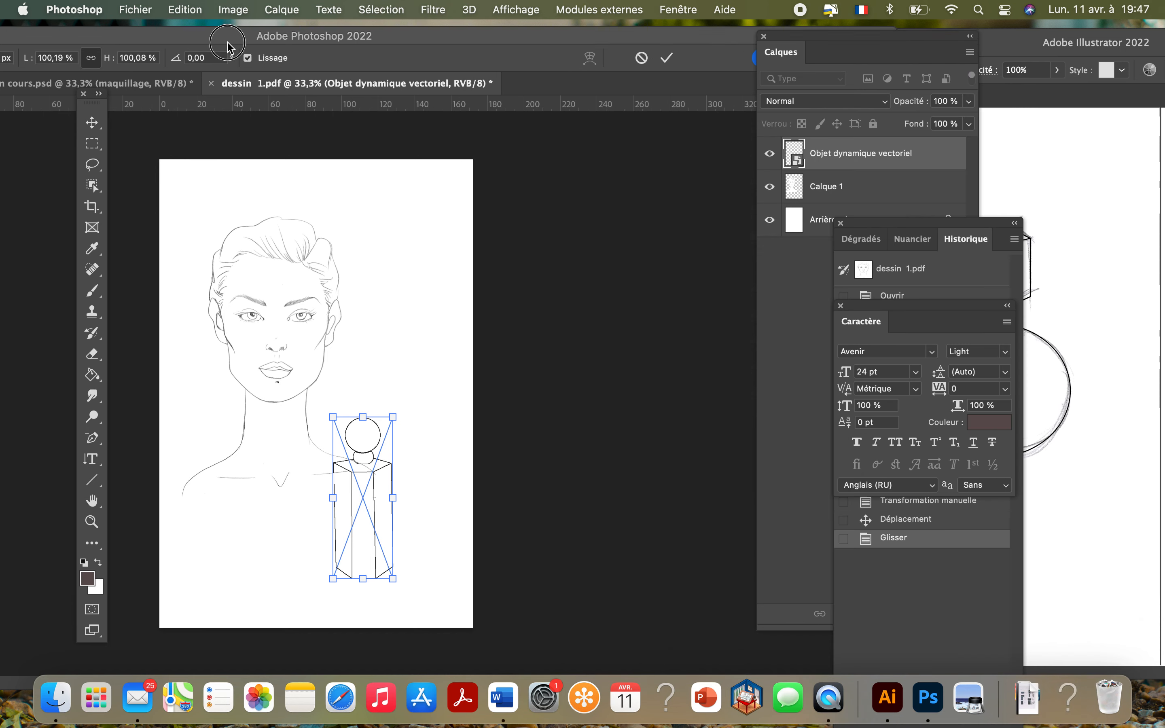
pyautogui.press('Return')
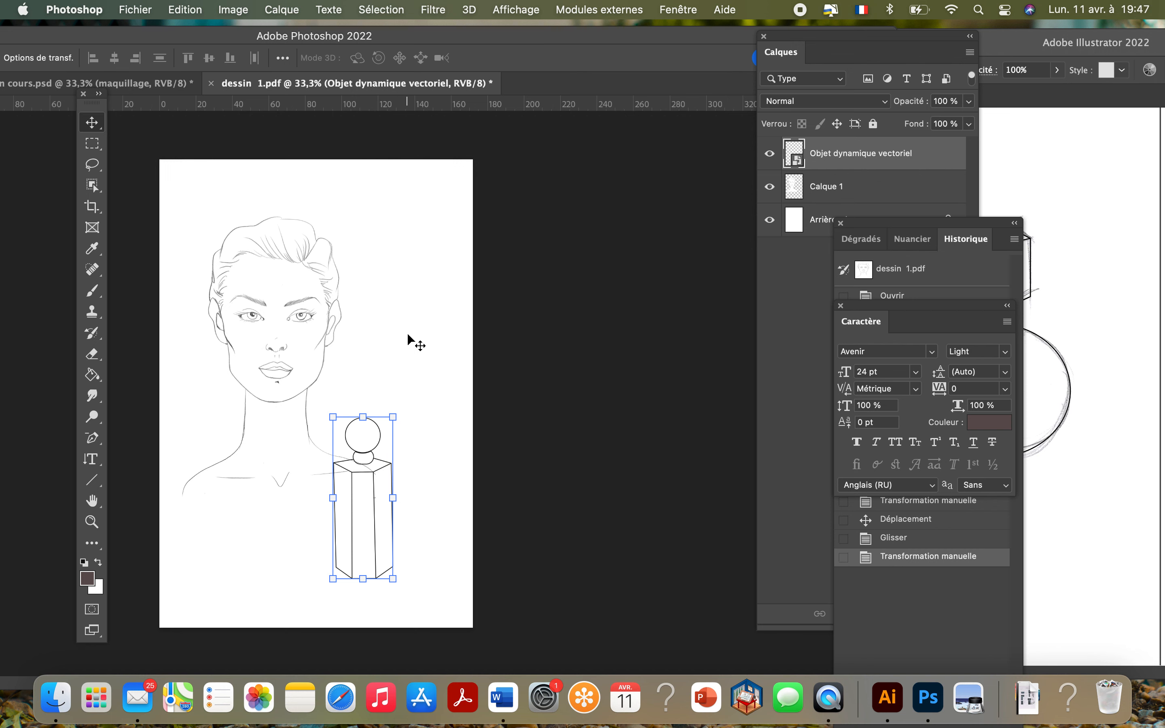
# Paste the open compact case into the portrait document as pixels.
pyautogui.click(407, 335)
pyautogui.click(137, 10)
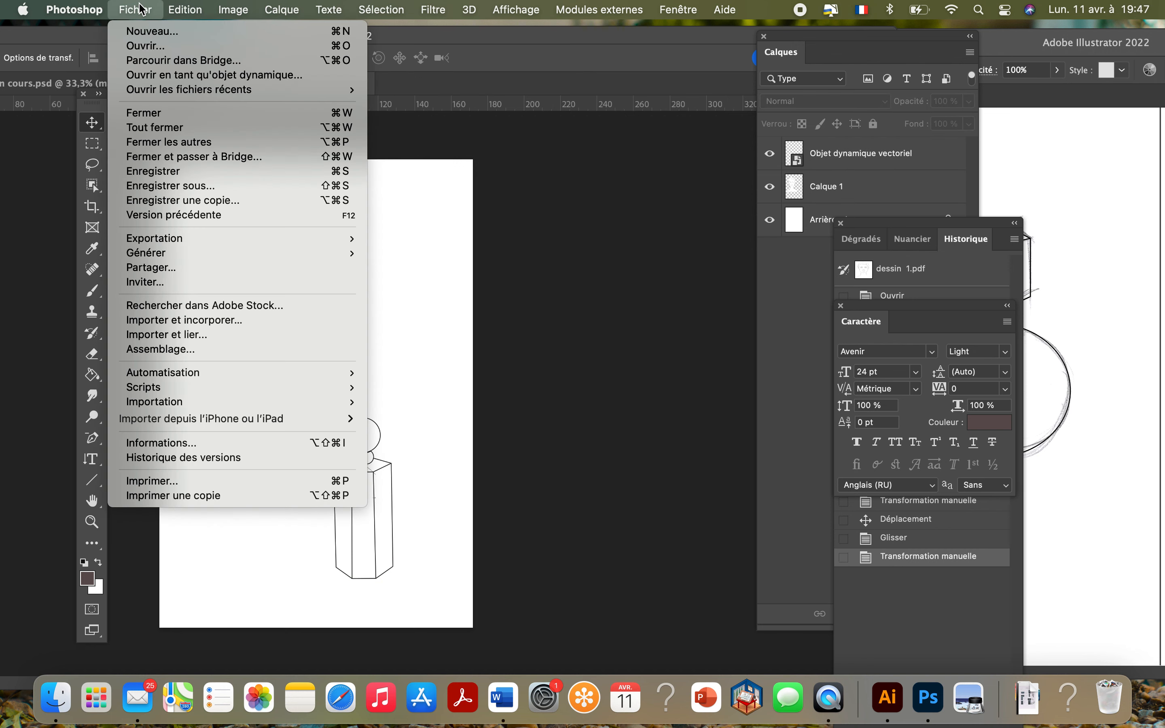
pyautogui.moveTo(173, 9)
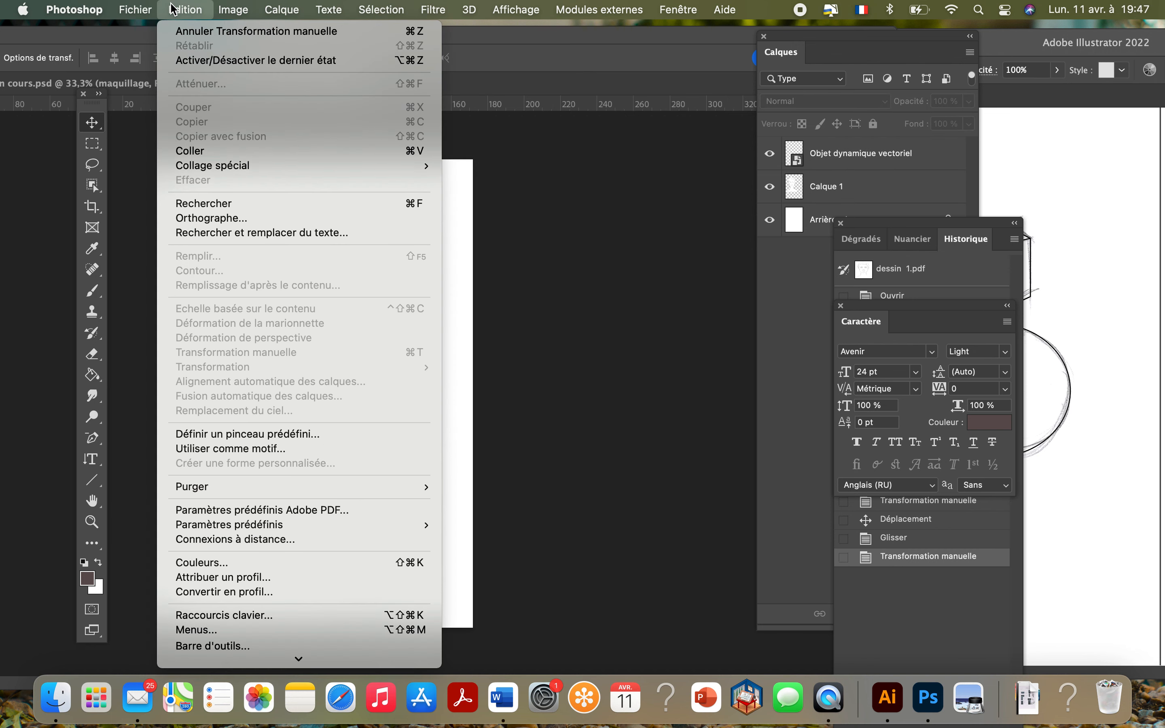
pyautogui.click(192, 152)
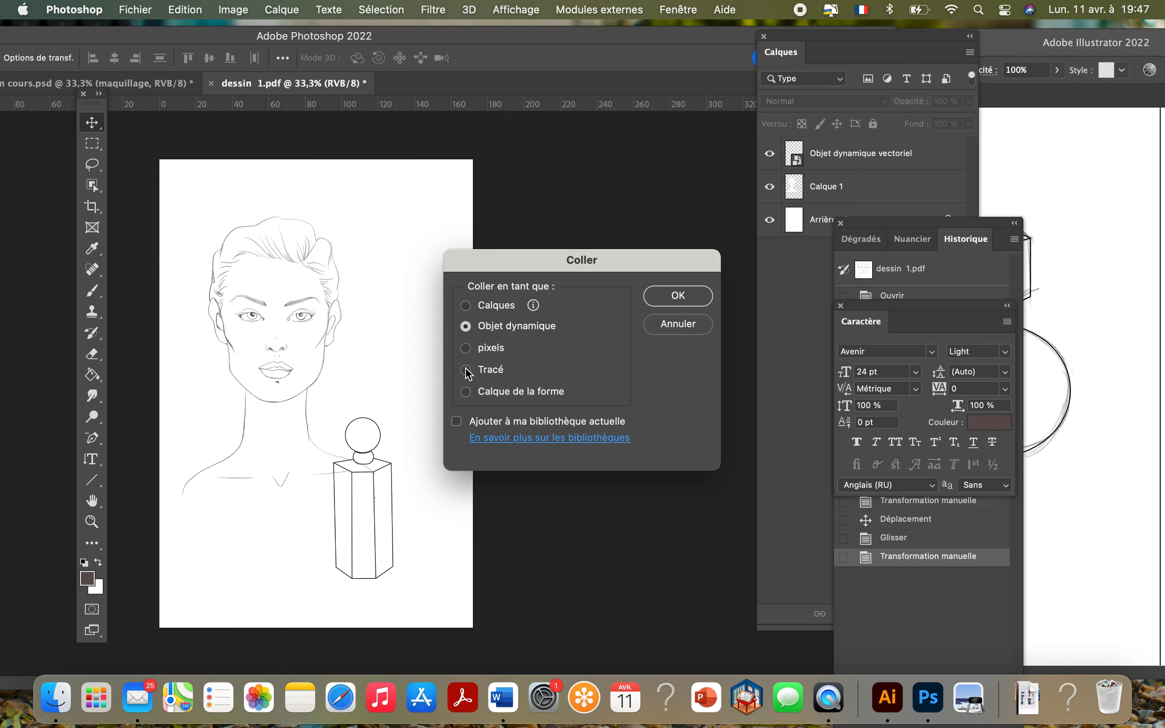
pyautogui.click(466, 348)
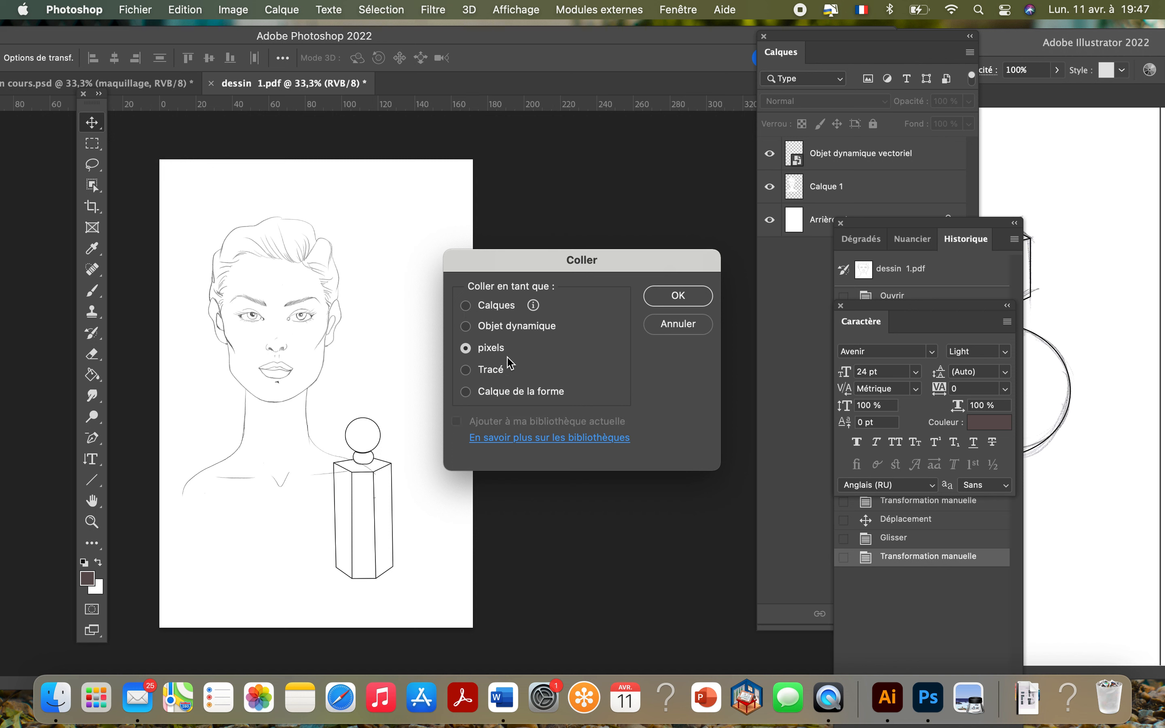
pyautogui.click(679, 297)
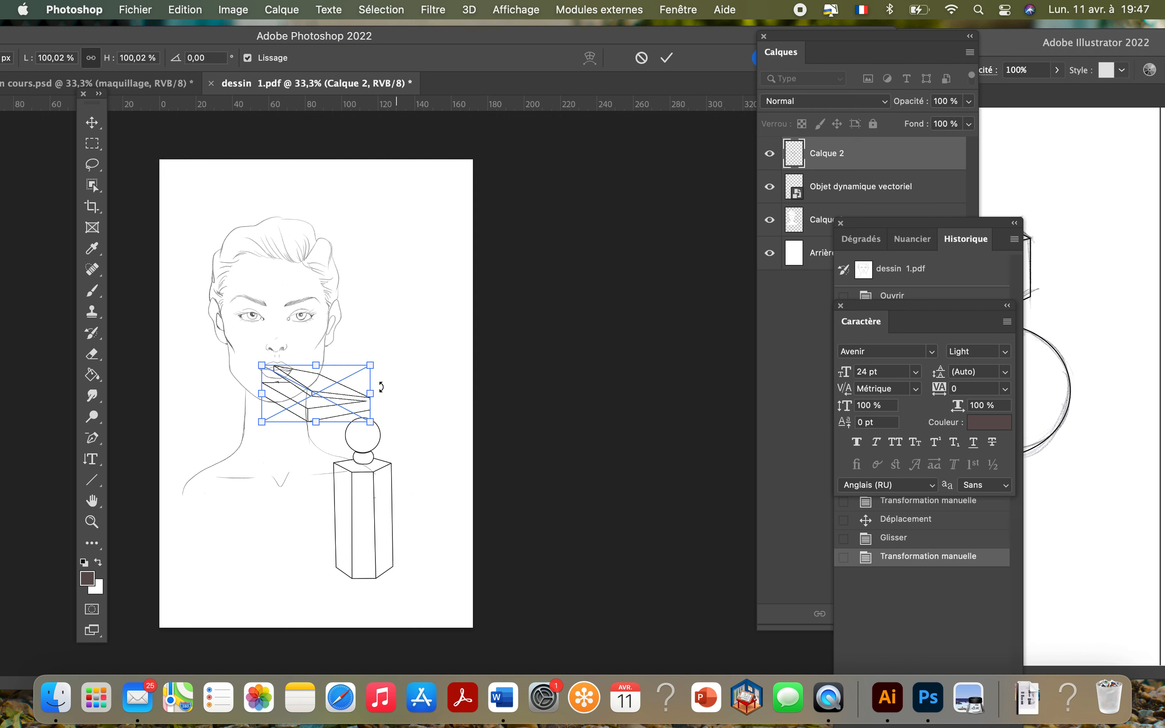
# Move the compact case below the portrait, beside the tall bottle's base, and scale it down to about two thirds.
pyautogui.moveTo(350, 385)
pyautogui.mouseDown()
pyautogui.moveTo(431, 240)
pyautogui.moveTo(322, 511)
pyautogui.moveTo(296, 545)
pyautogui.moveTo(303, 558)
pyautogui.moveTo(303, 548)
pyautogui.mouseUp()
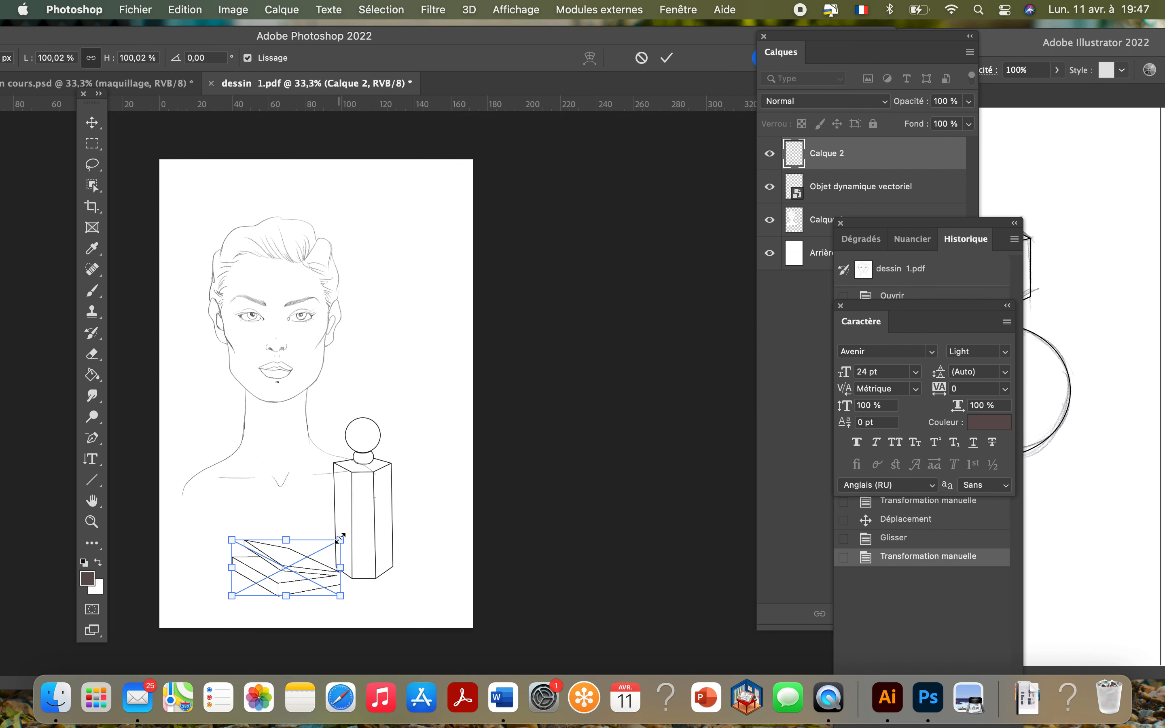
pyautogui.press('Return')
pyautogui.moveTo(339, 538); pyautogui.dragTo(303, 560)
pyautogui.press('Return')
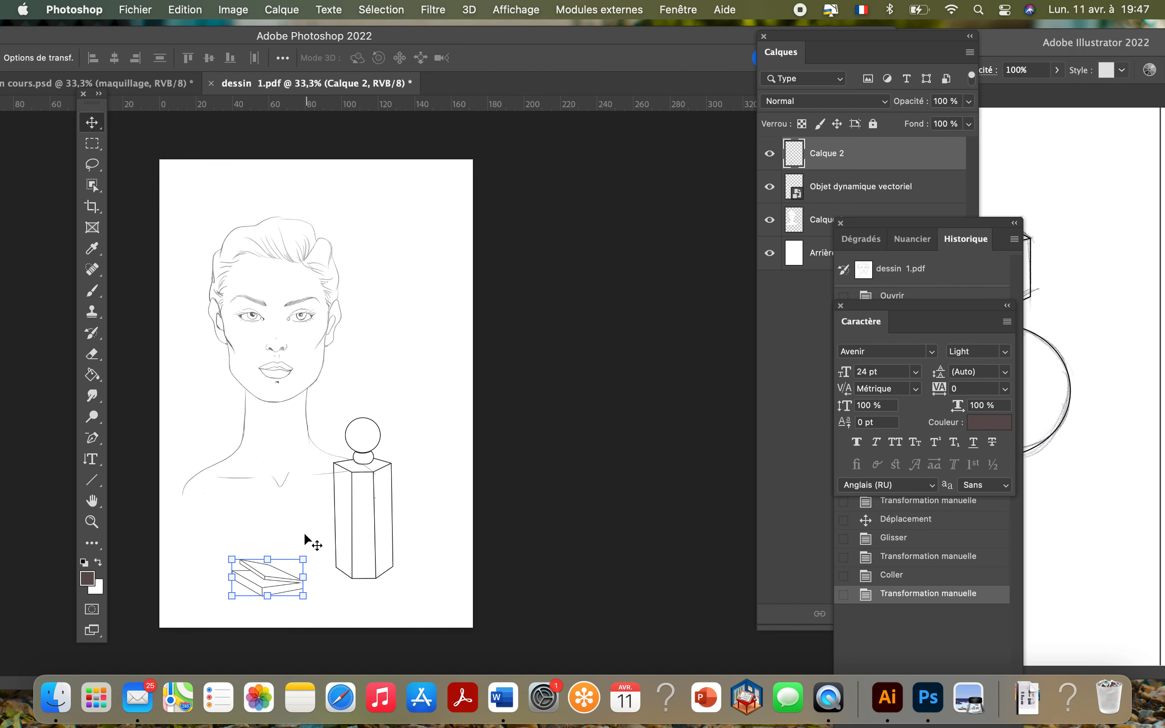
pyautogui.click(311, 528)
# Copy the round bottle with the block-shaped stopper from Illustrator and paste it into the portrait document as pixels.
pyautogui.click(1032, 399)
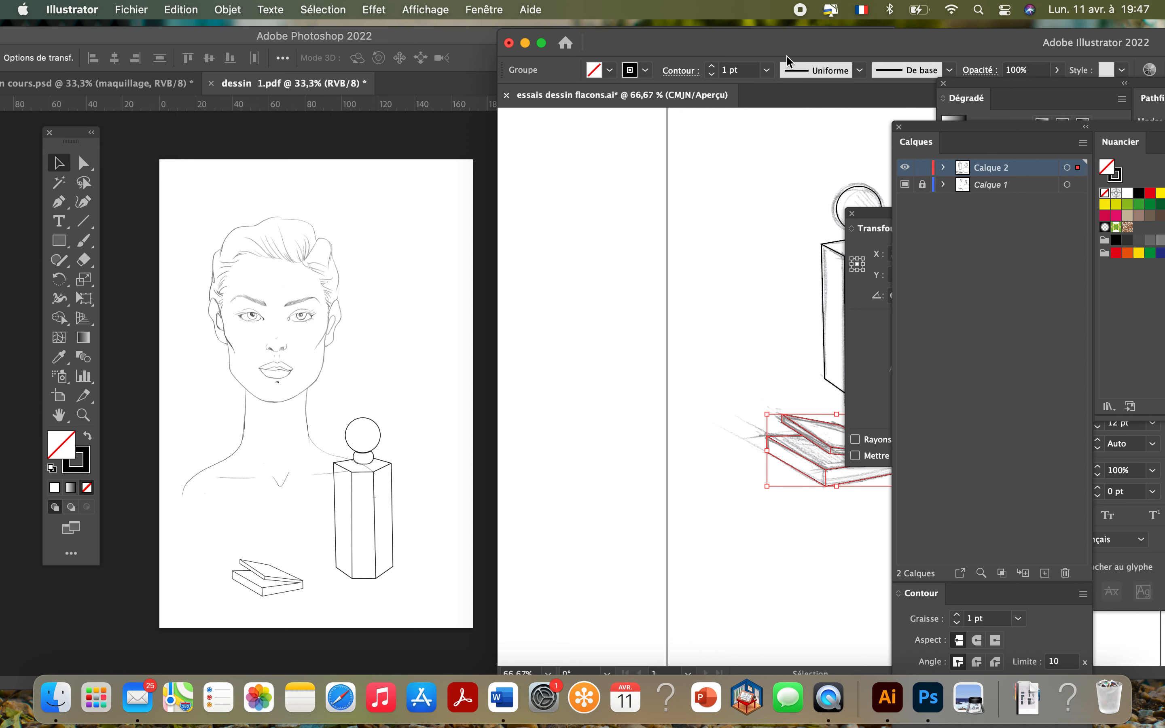
pyautogui.moveTo(784, 55); pyautogui.dragTo(512, 56)
pyautogui.click(733, 372)
pyautogui.click(731, 339)
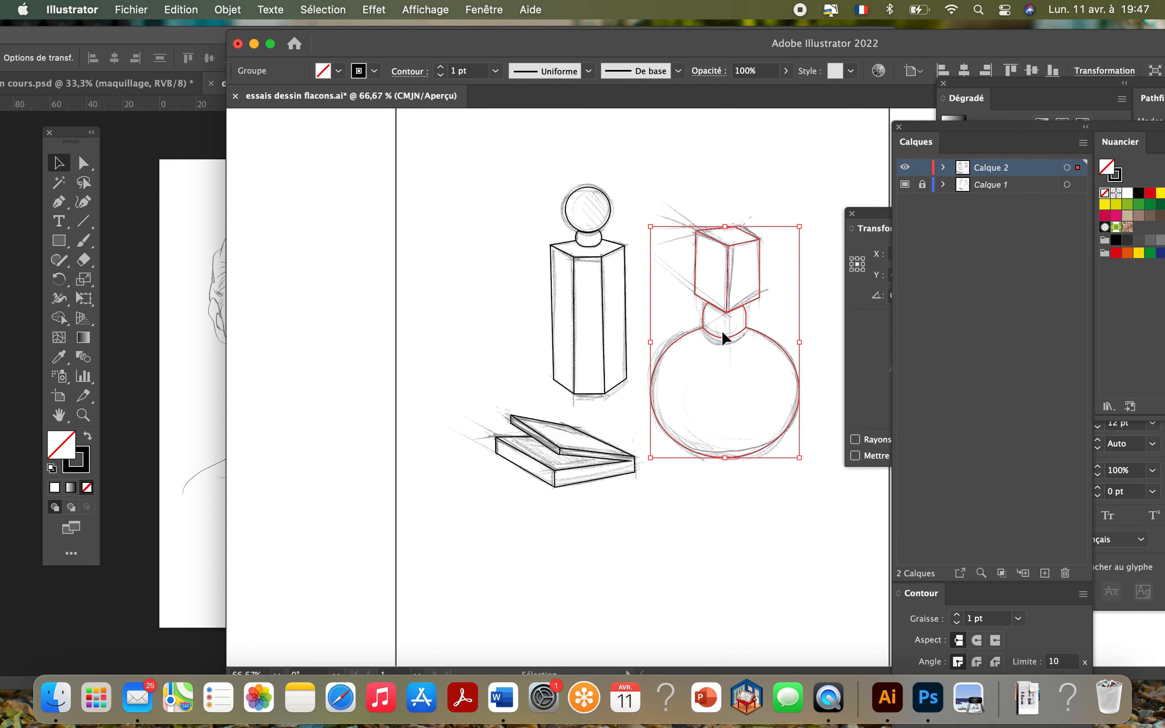
pyautogui.click(166, 391)
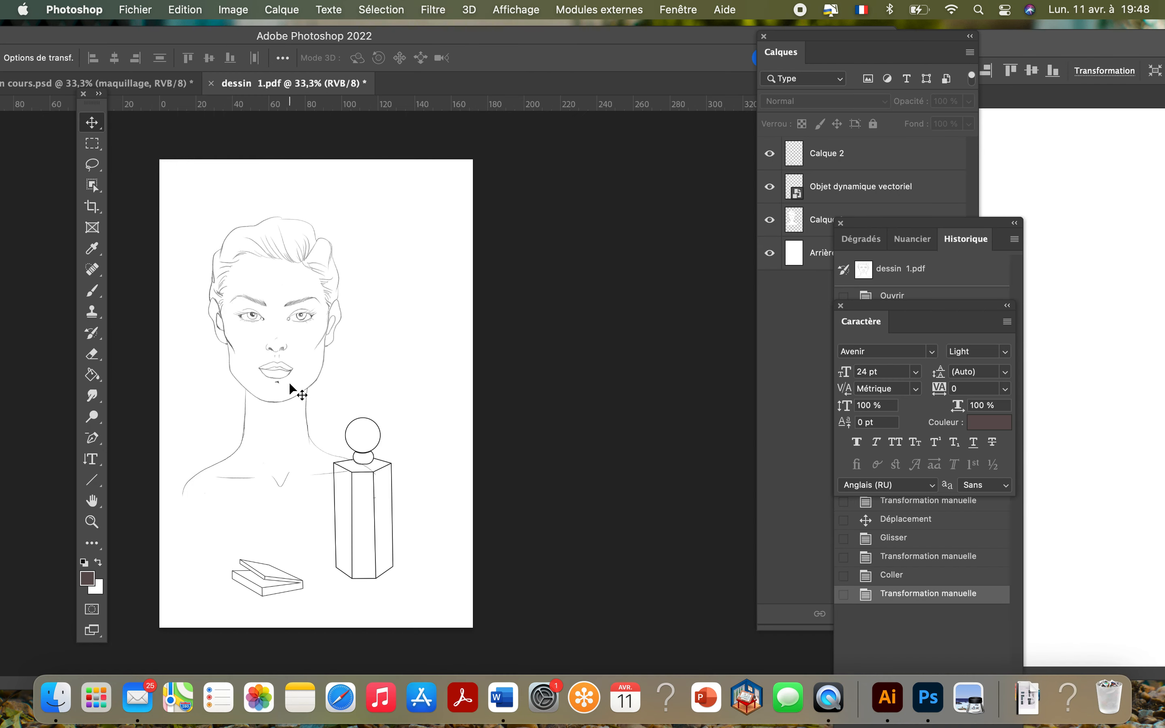
pyautogui.press('super+v')
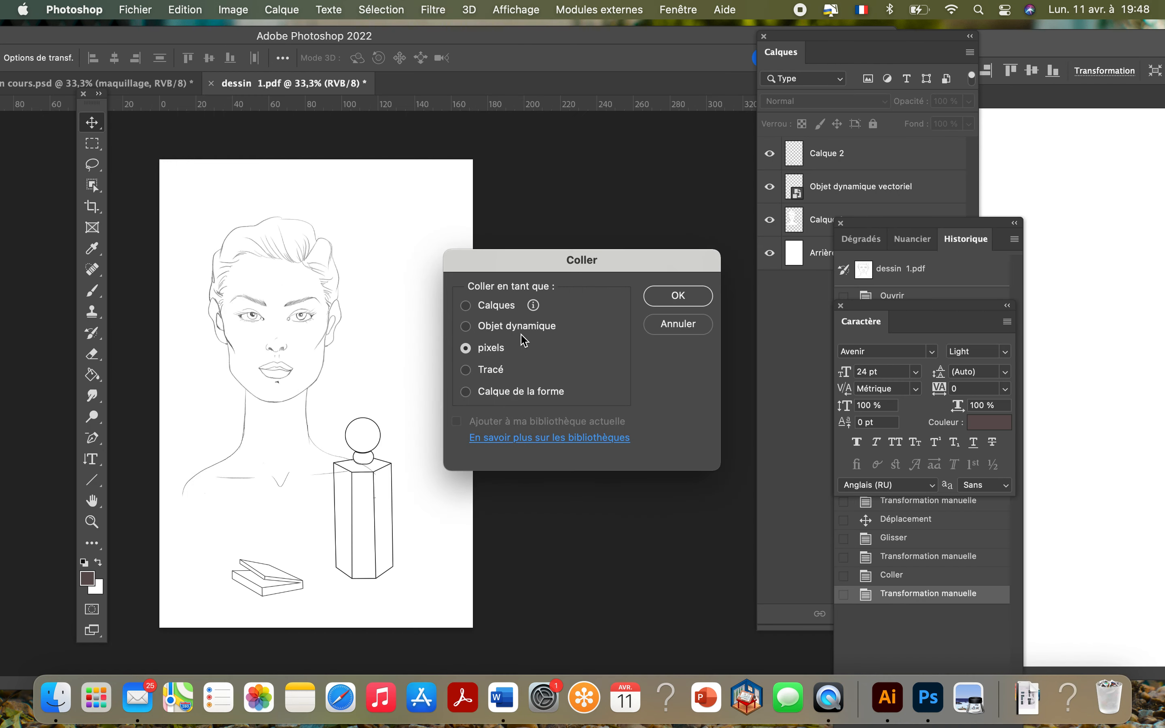
pyautogui.click(686, 301)
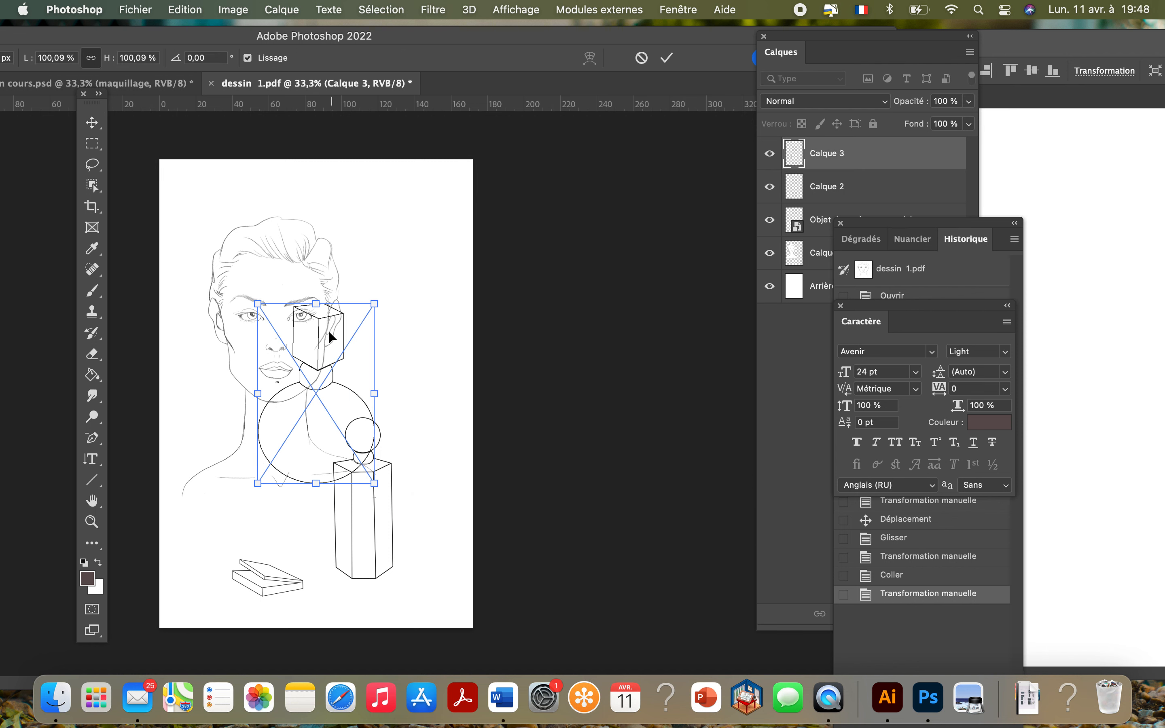
# Scale the round bottle to 66.43% and place it beside the tall bottle, just above the compact case.
pyautogui.press('Return')
pyautogui.moveTo(361, 313)
pyautogui.mouseDown()
pyautogui.moveTo(379, 312)
pyautogui.moveTo(411, 208)
pyautogui.moveTo(383, 289)
pyautogui.moveTo(385, 403)
pyautogui.moveTo(282, 488)
pyautogui.moveTo(287, 460)
pyautogui.mouseUp()
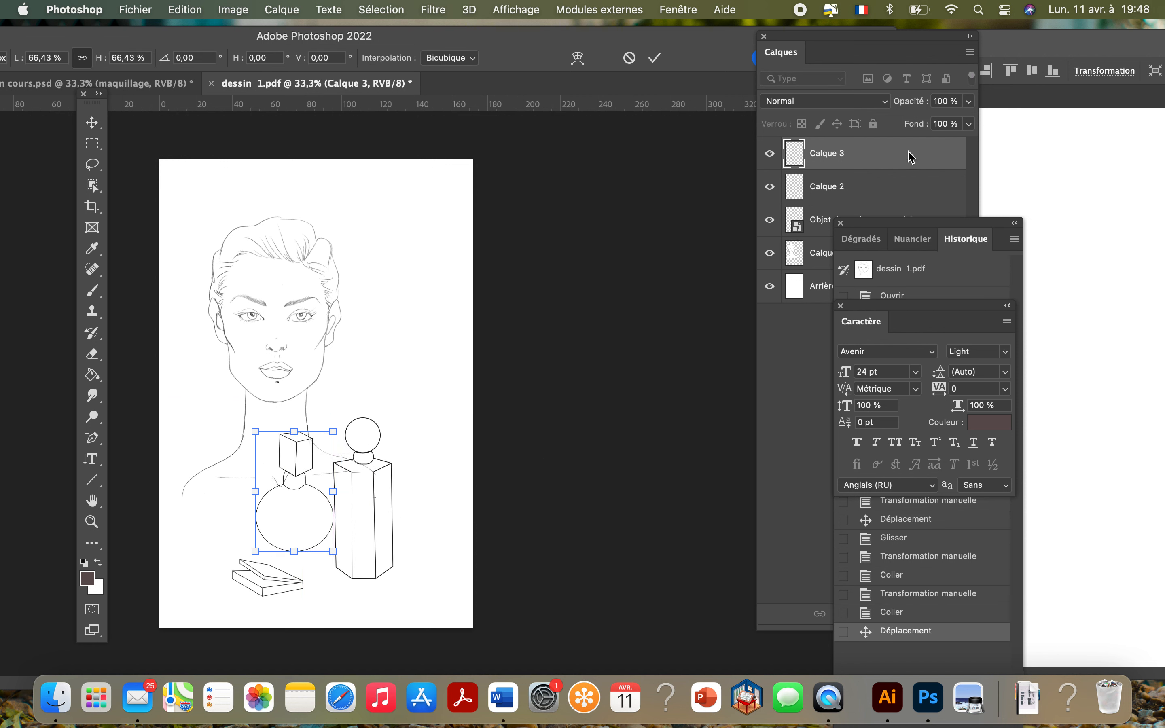
# Bring the Calques panel next to the portrait page and toggle the visibility of Calque 3 and Calque 2 to identify their drawings.
pyautogui.click(812, 39)
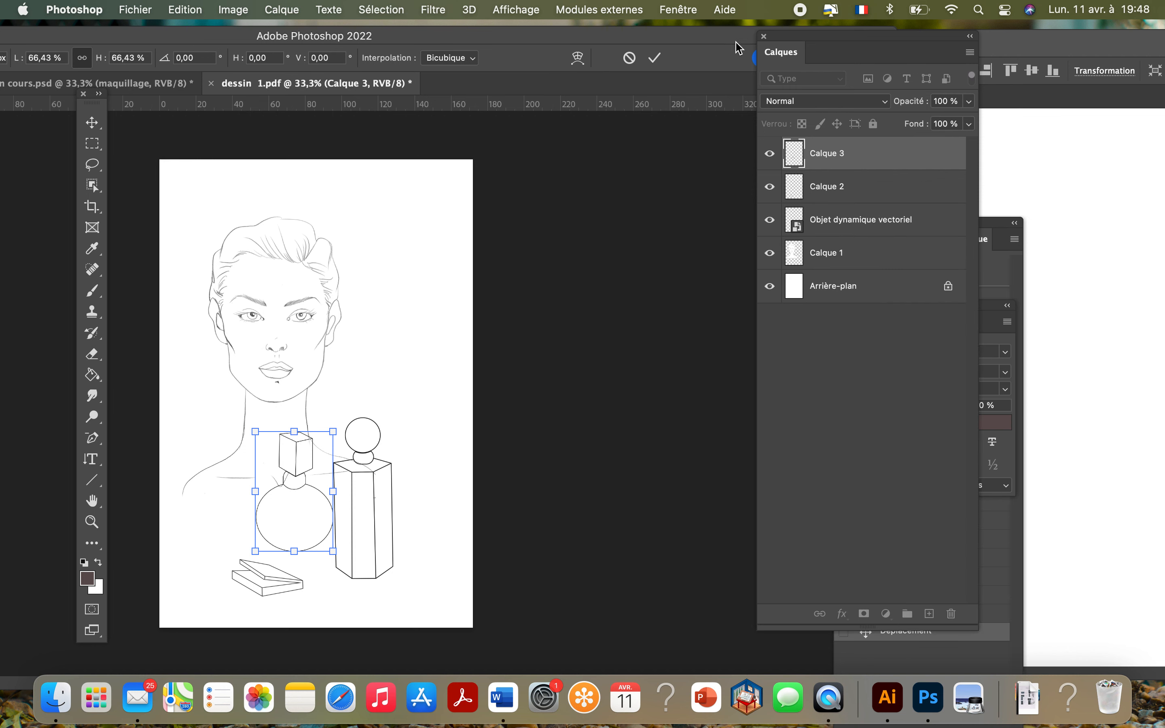
pyautogui.moveTo(782, 48); pyautogui.dragTo(528, 52)
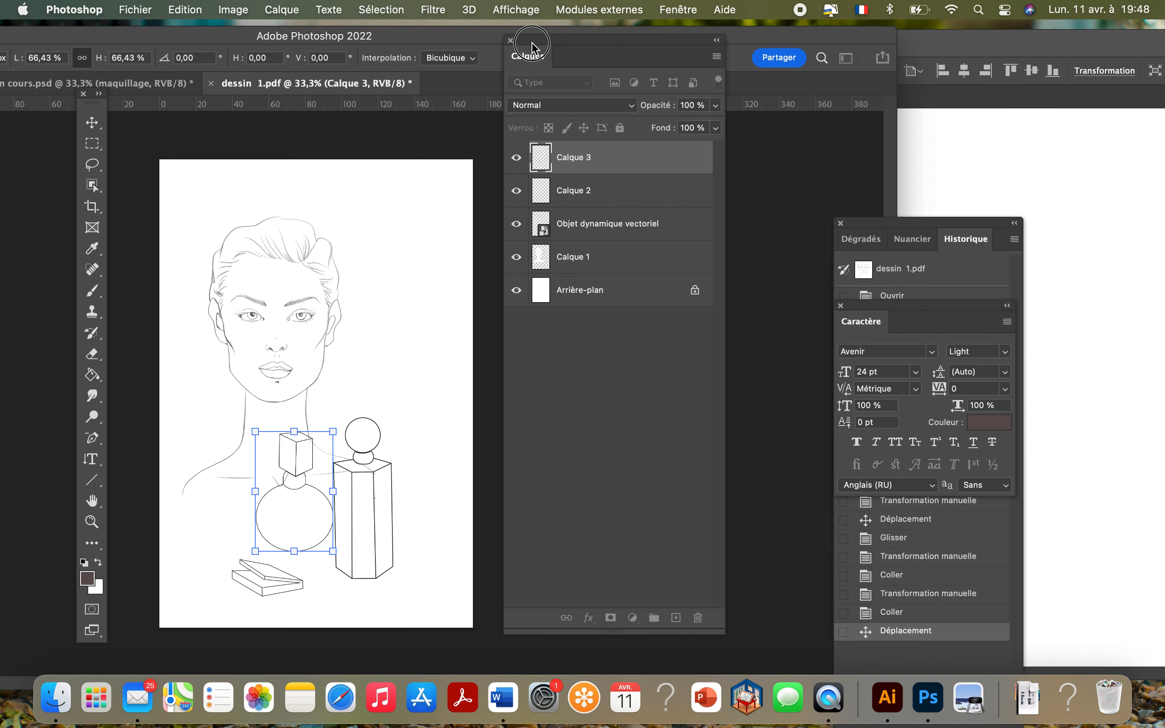
pyautogui.click(516, 163)
pyautogui.click(516, 163)
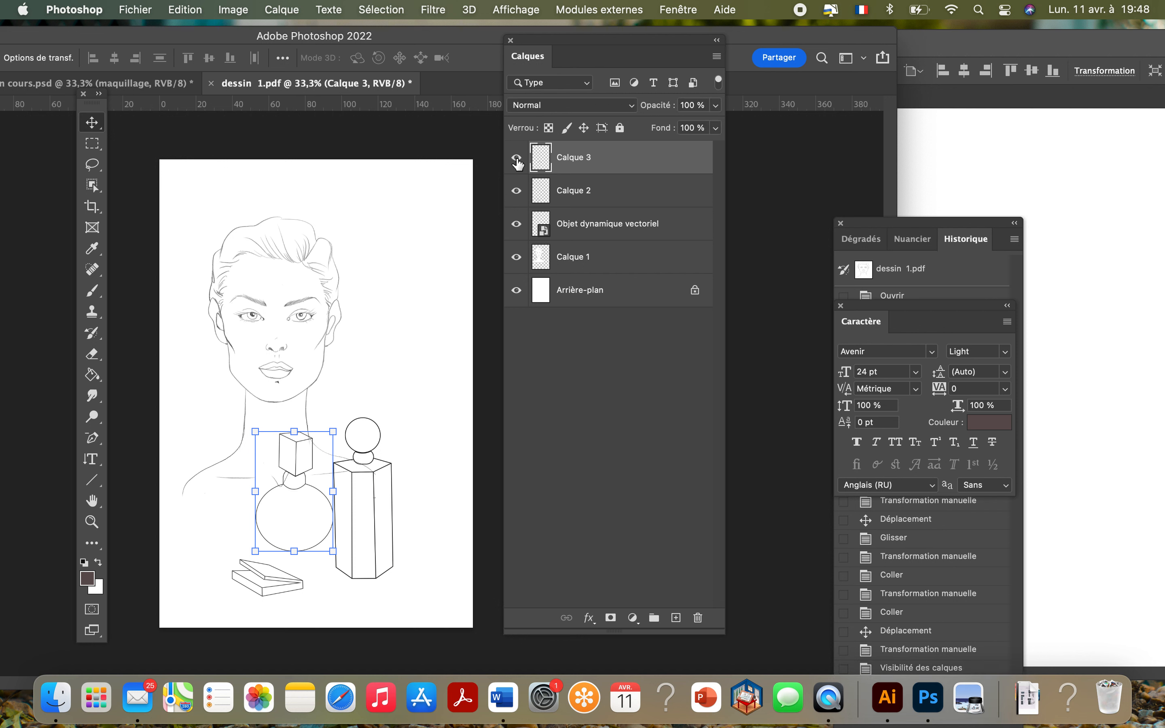
pyautogui.click(518, 192)
pyautogui.click(518, 192)
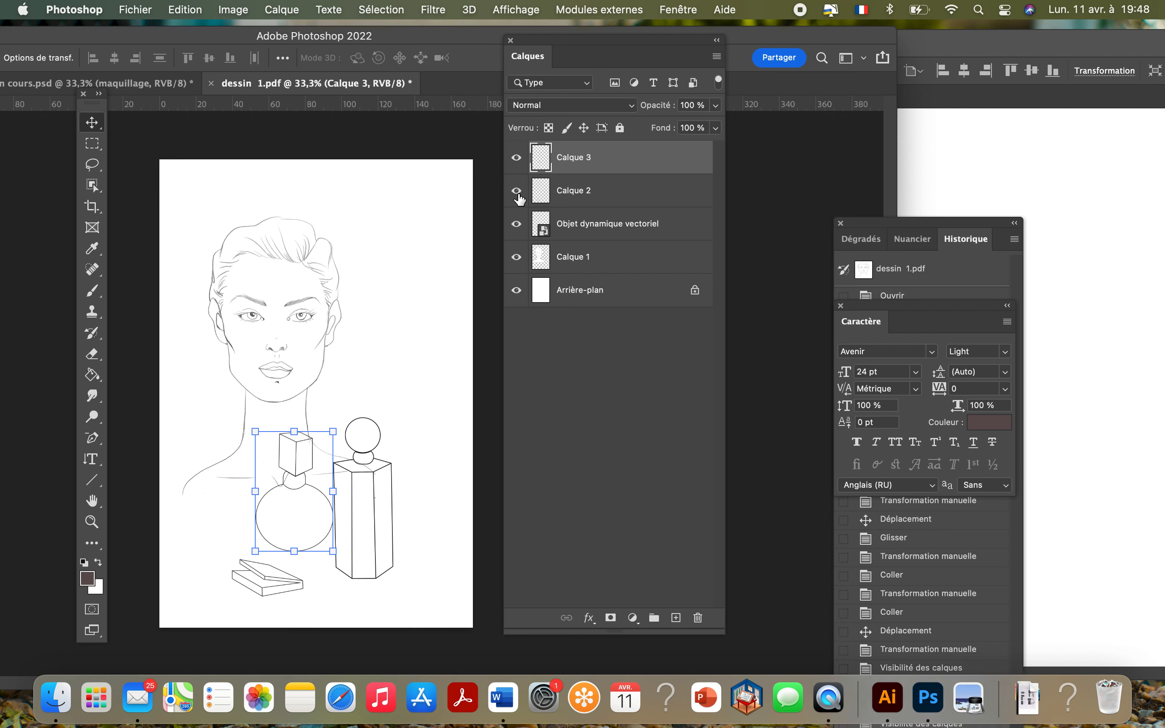
# Check which drawings the Objet dynamique vectoriel and Calque 1 layers hold by selecting them and toggling visibility, leaving no layer selected.
pyautogui.click(517, 226)
pyautogui.click(606, 236)
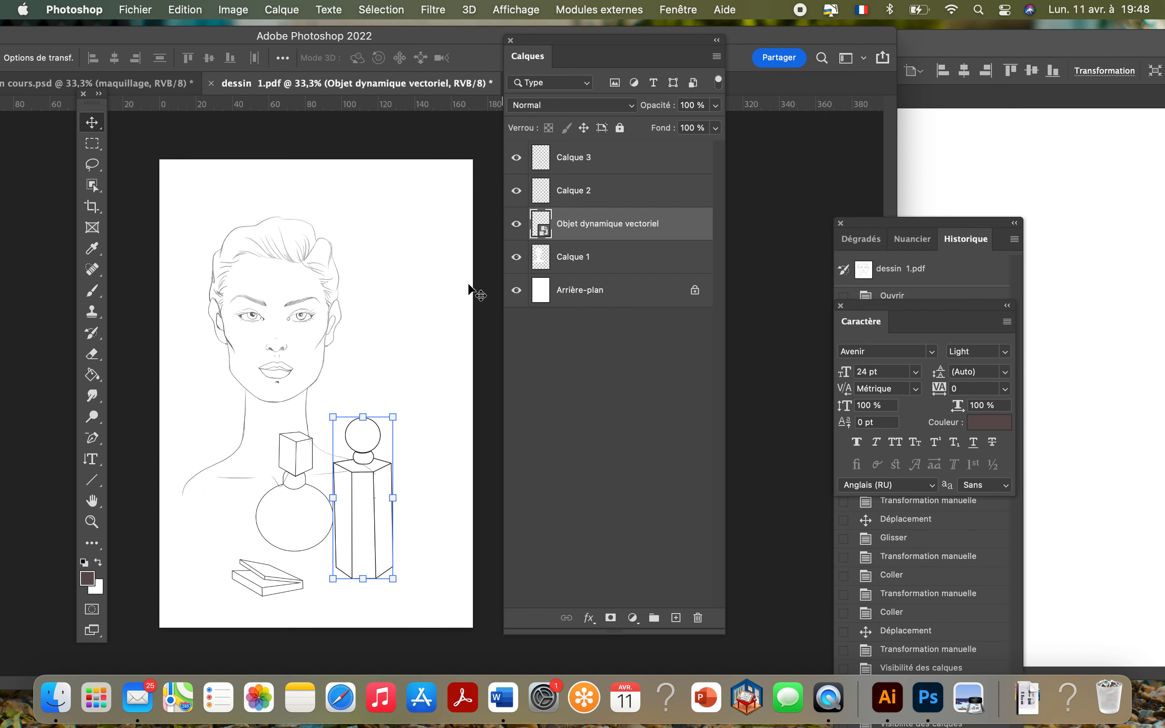
pyautogui.click(517, 259)
pyautogui.click(517, 259)
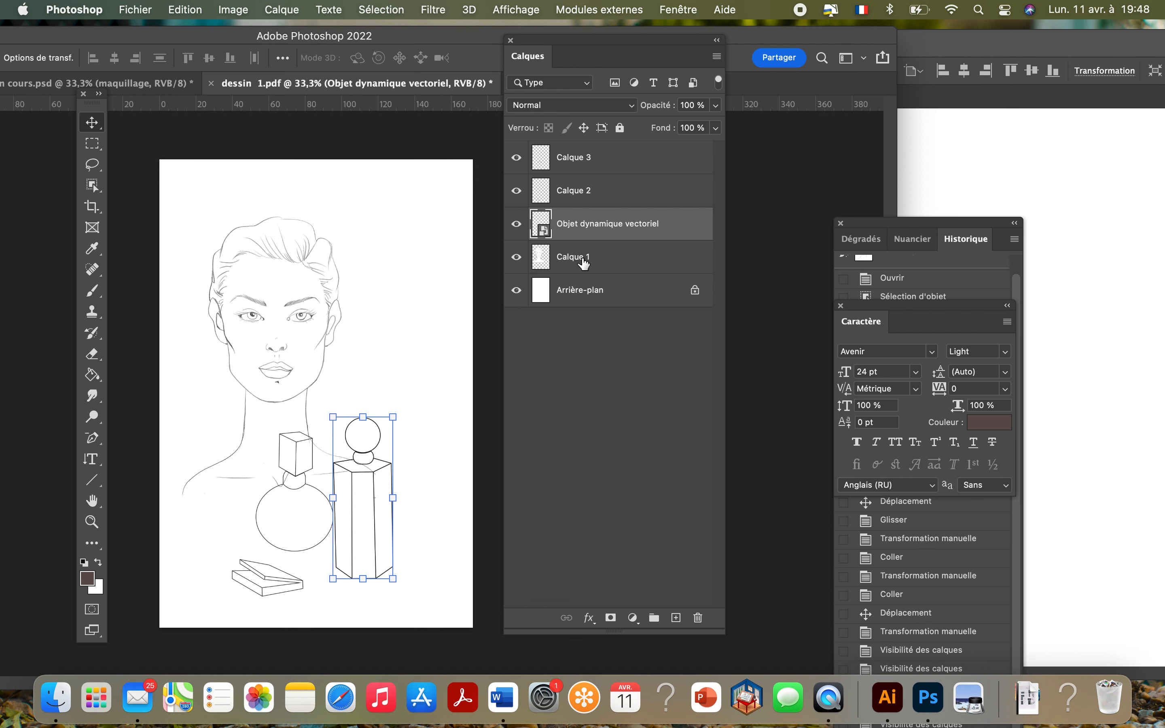
pyautogui.click(583, 262)
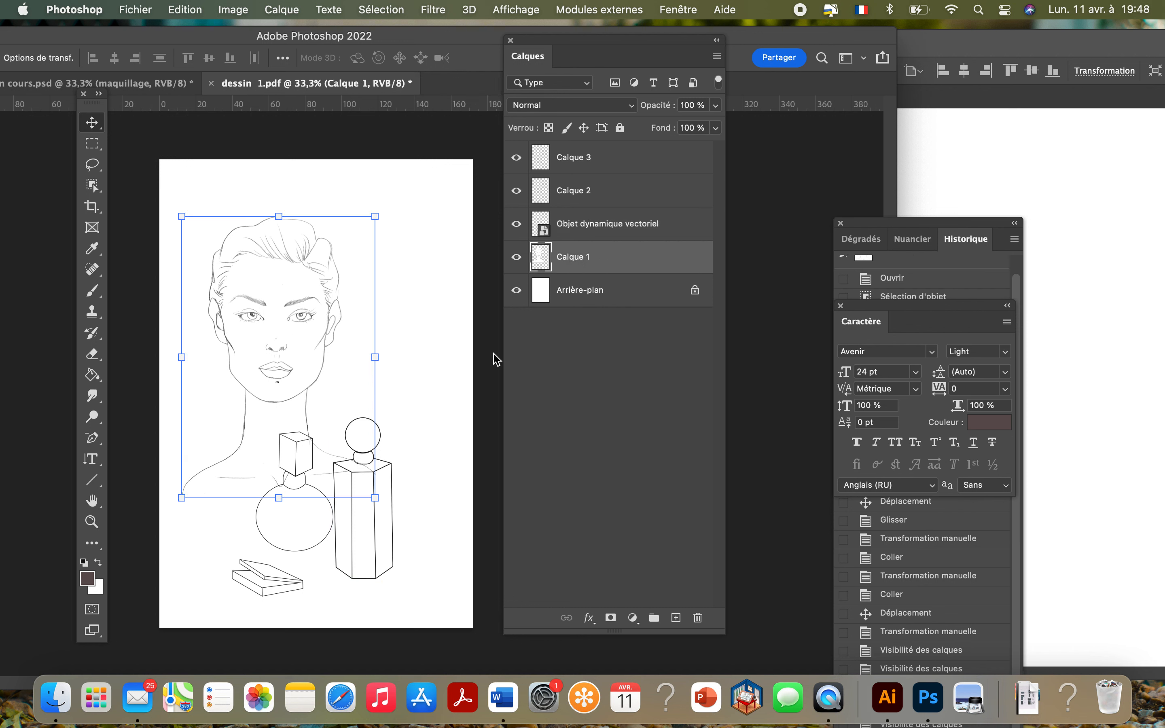
pyautogui.click(411, 371)
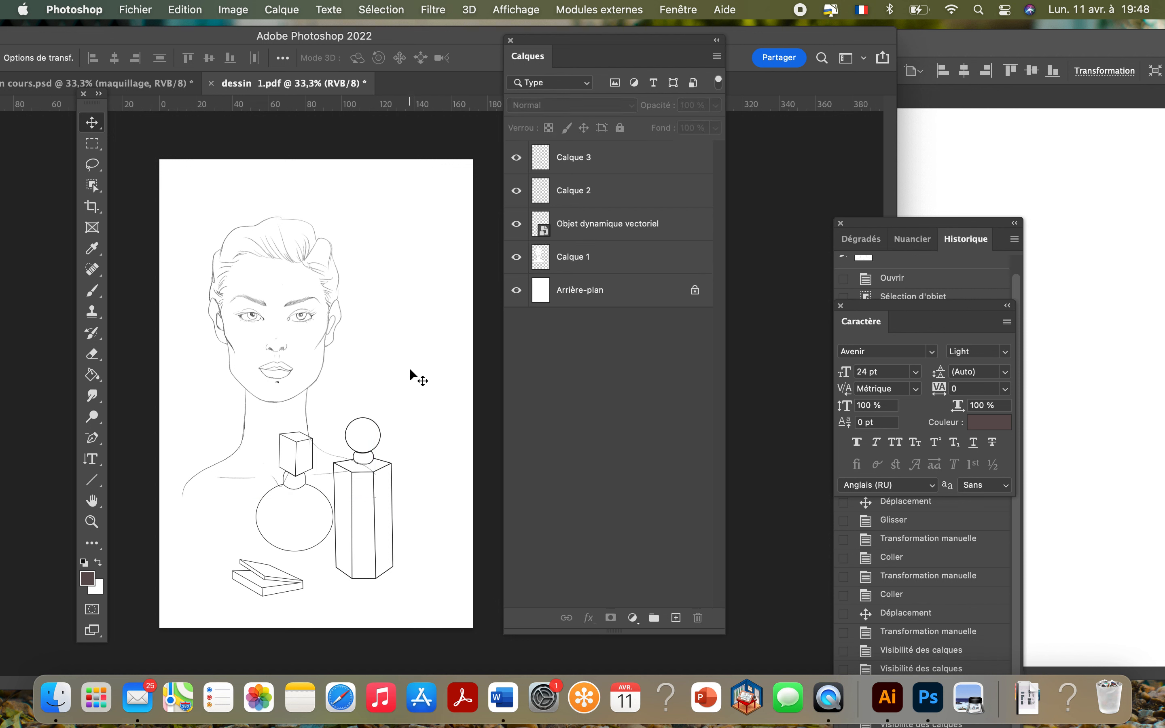